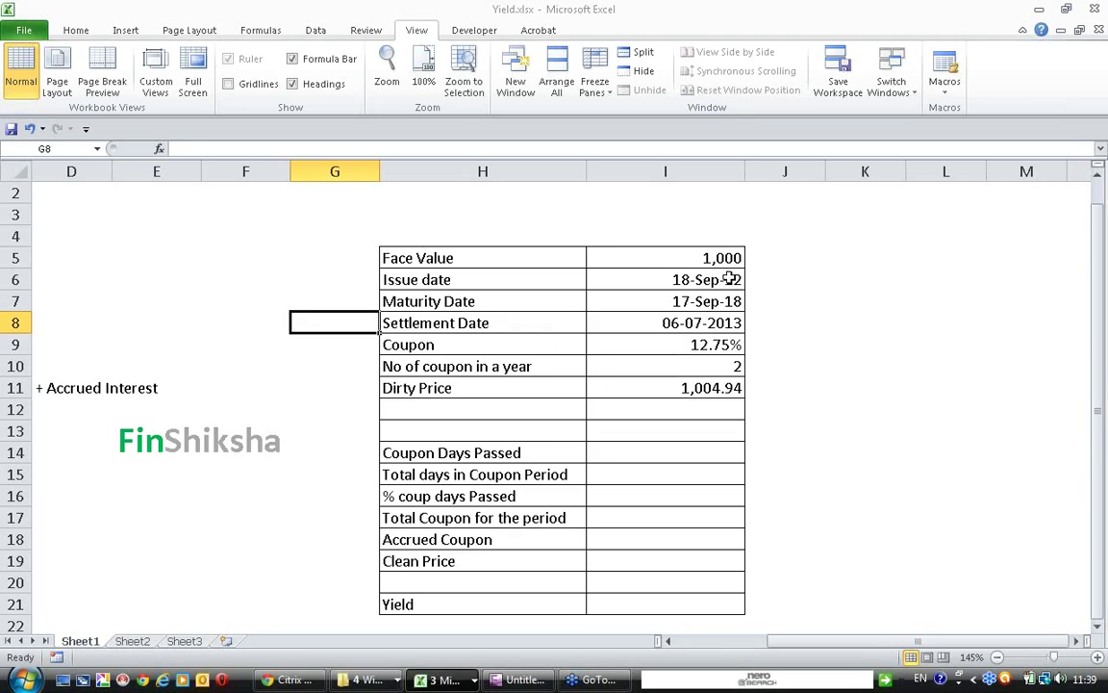
Step: Review the bond inputs: face value 1,000, issue, maturity and settlement dates, coupon, frequency, dirty price
click(654, 256)
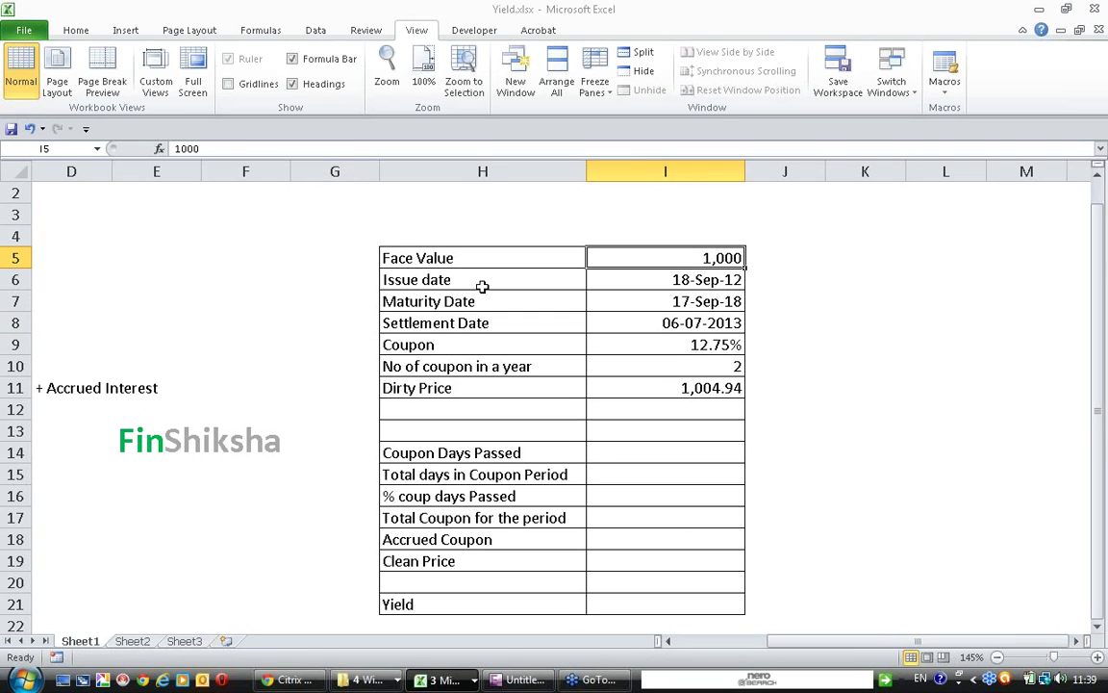
drag(481, 286, 658, 281)
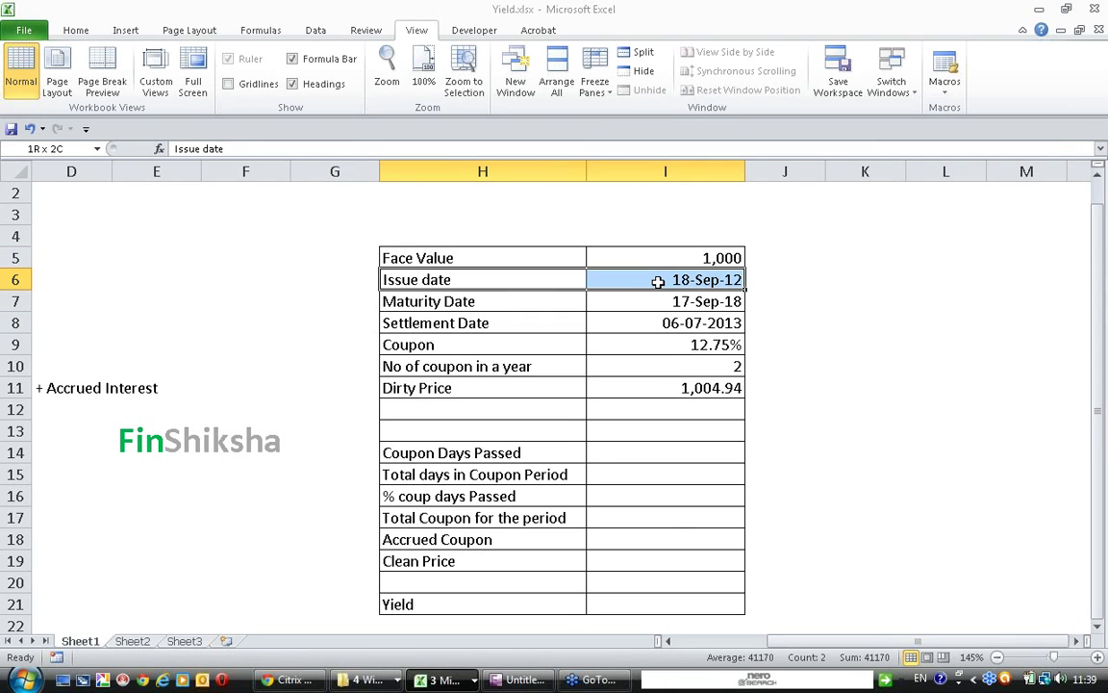
drag(527, 299, 634, 300)
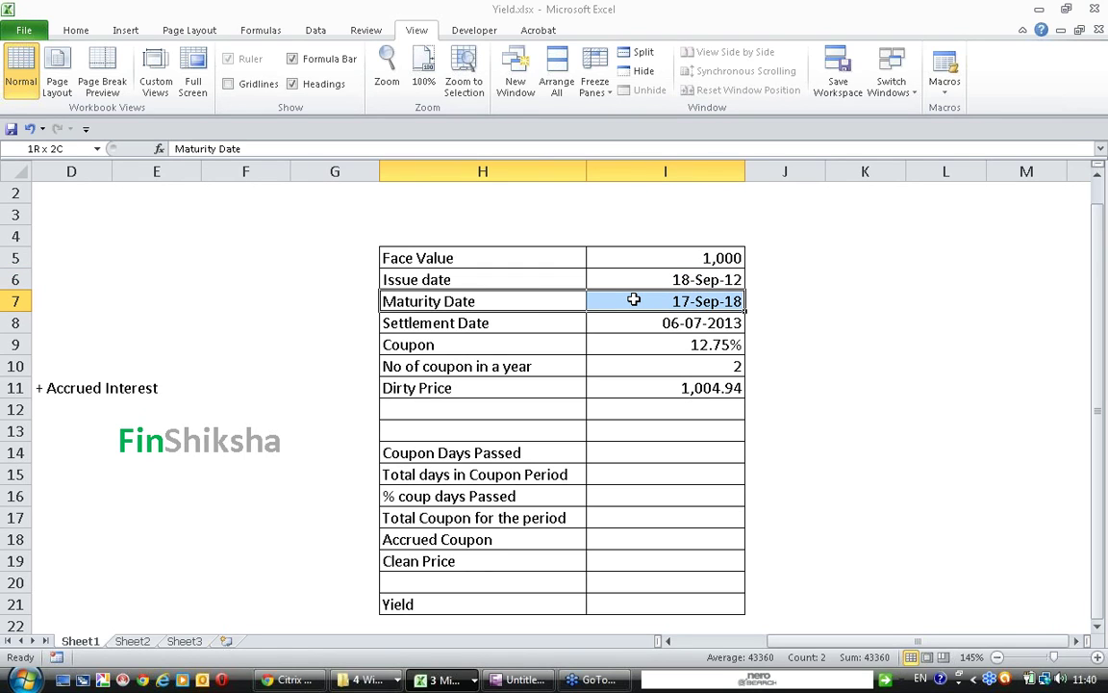
drag(546, 321, 665, 347)
click(633, 323)
click(528, 343)
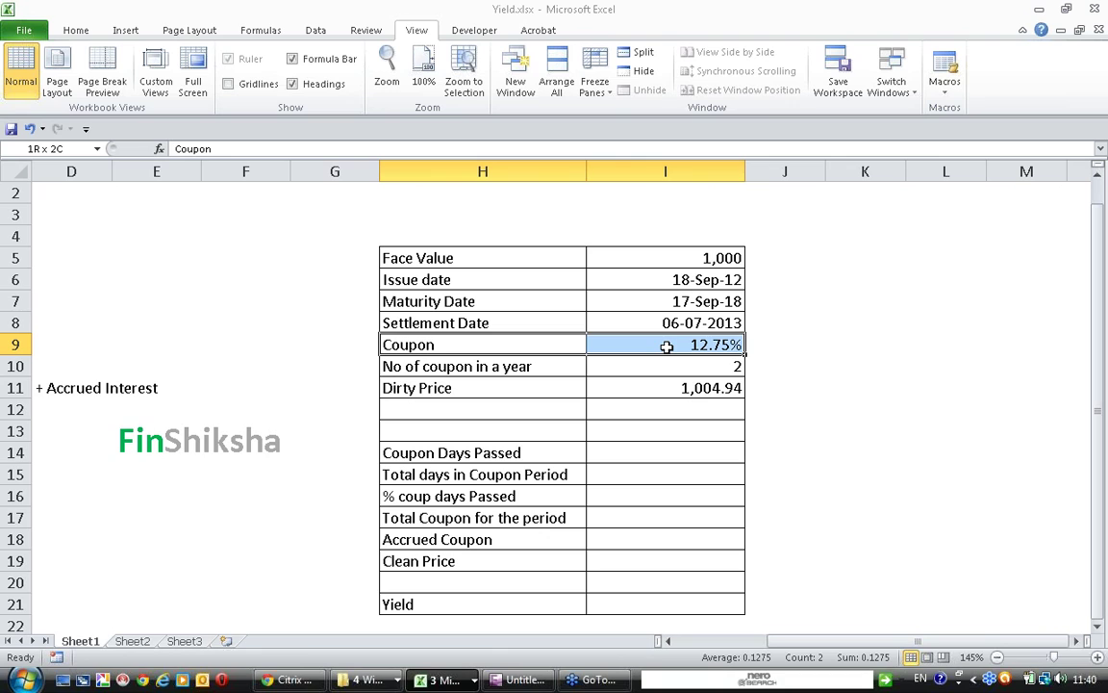
drag(666, 346, 651, 354)
drag(519, 365, 664, 371)
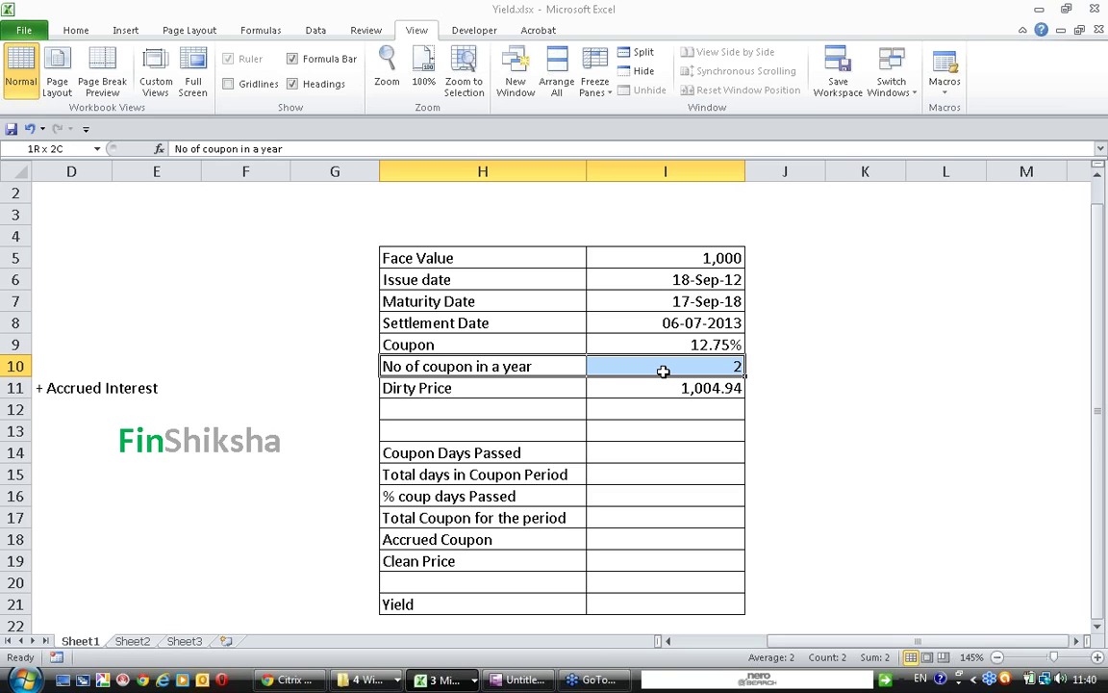
drag(549, 382, 643, 385)
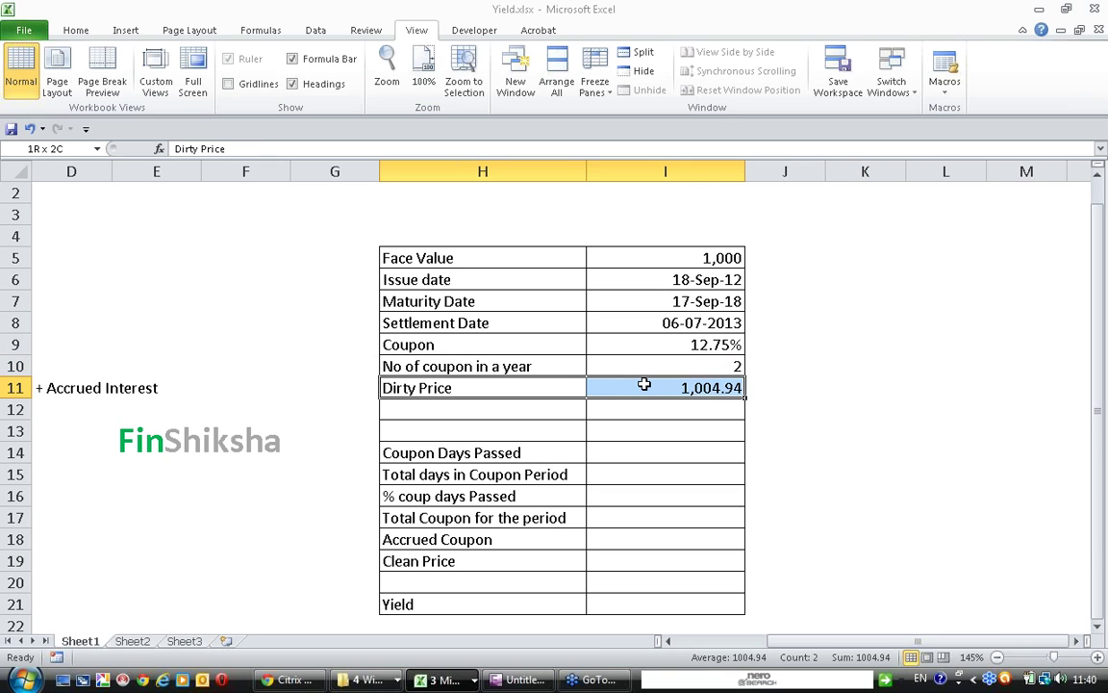
Step: Start a COUPDAYBS formula in I14, correcting the misspelled function name
click(681, 449)
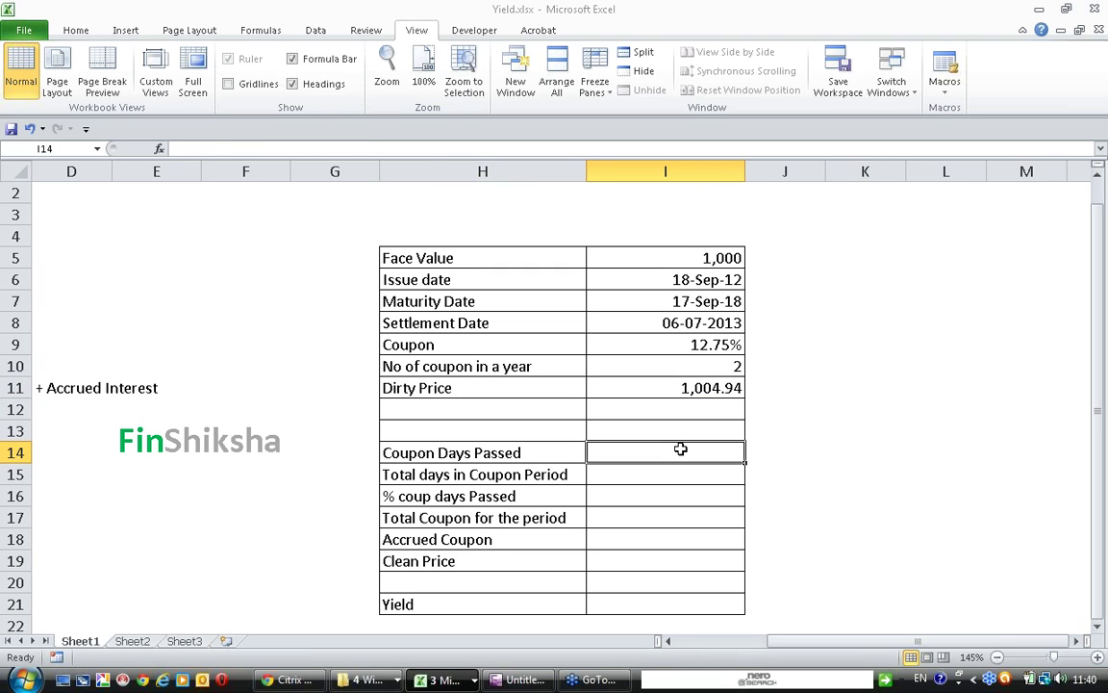
text(=coupdaysbs()
click(159, 148)
click(222, 148)
key(BackSpace)
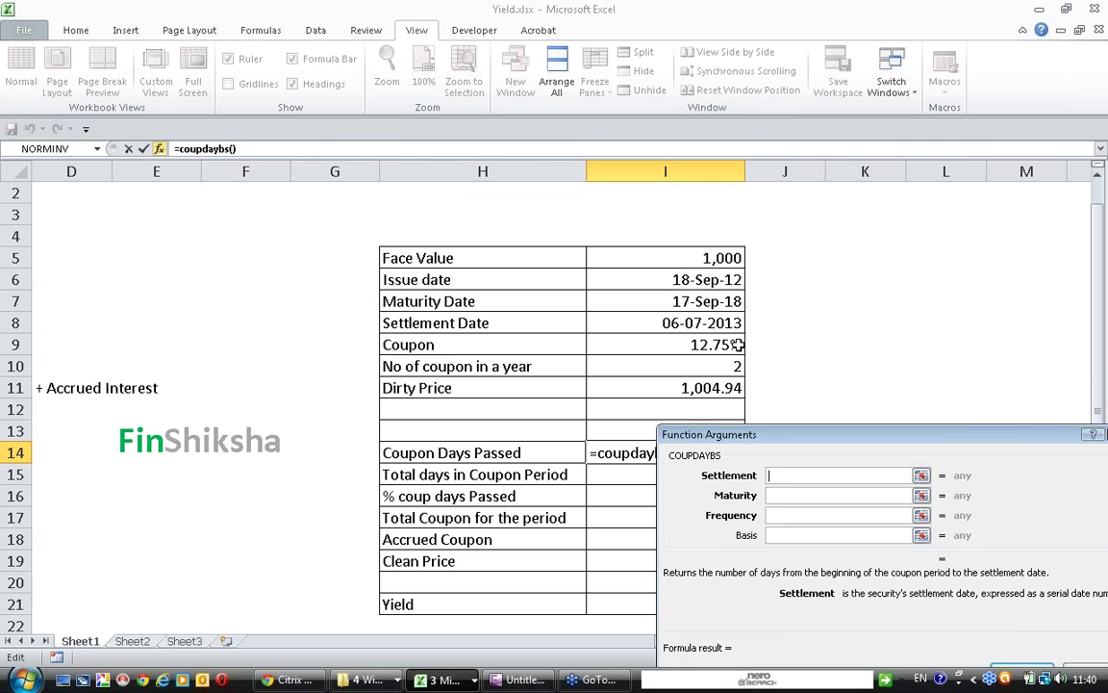
click(707, 335)
key(BackSpace)
key(BackSpace)
key(BackSpace)
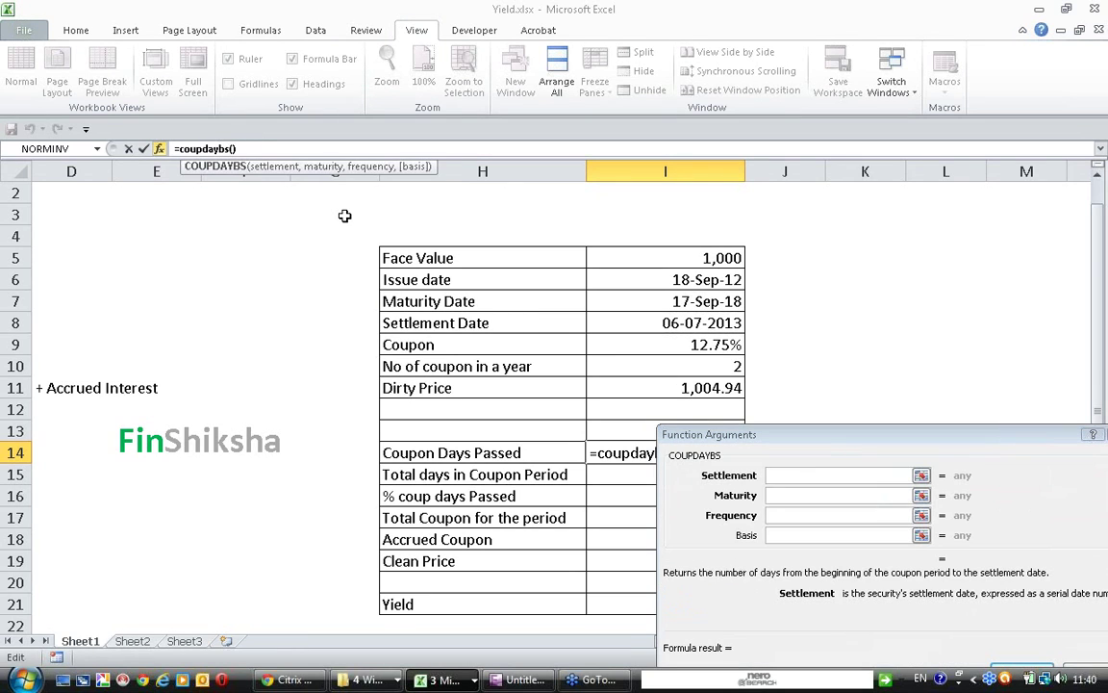
Step: Set COUPDAYBS arguments to I8, I7, I10 and basis 1 so I14 shows 111
click(850, 475)
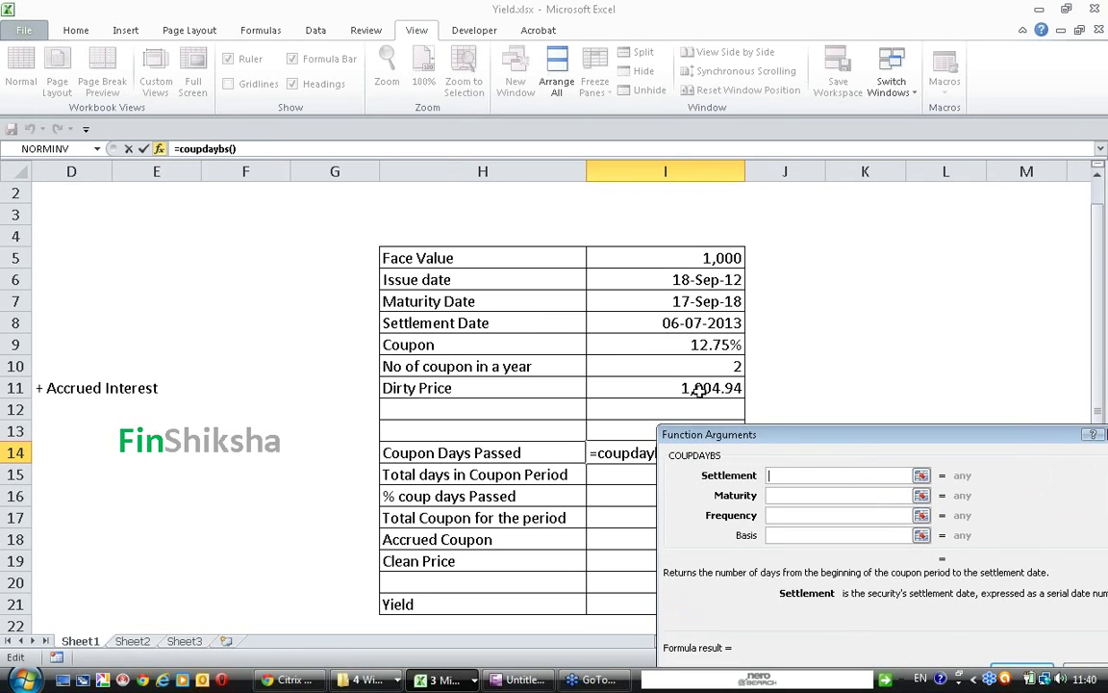
click(696, 323)
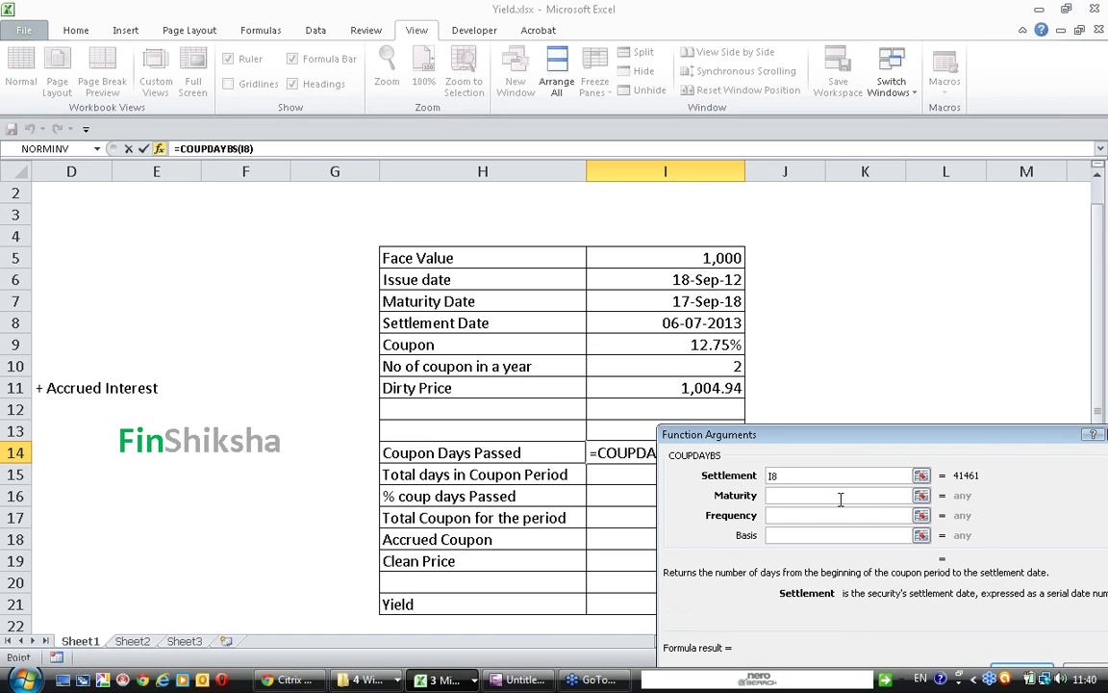
click(840, 495)
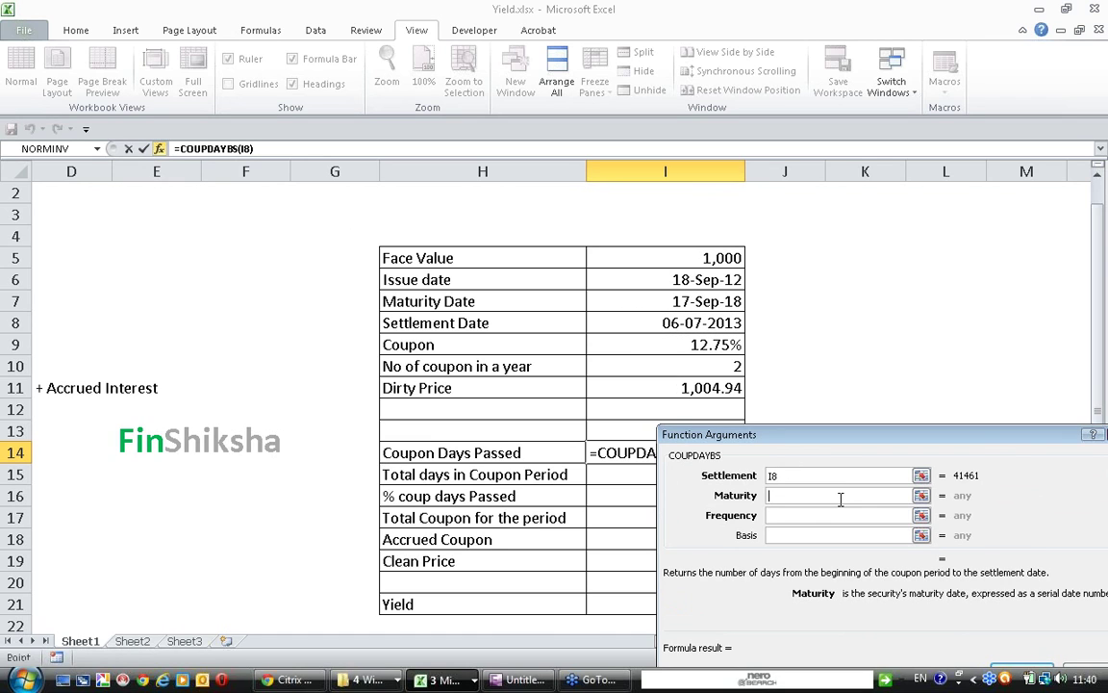
click(700, 301)
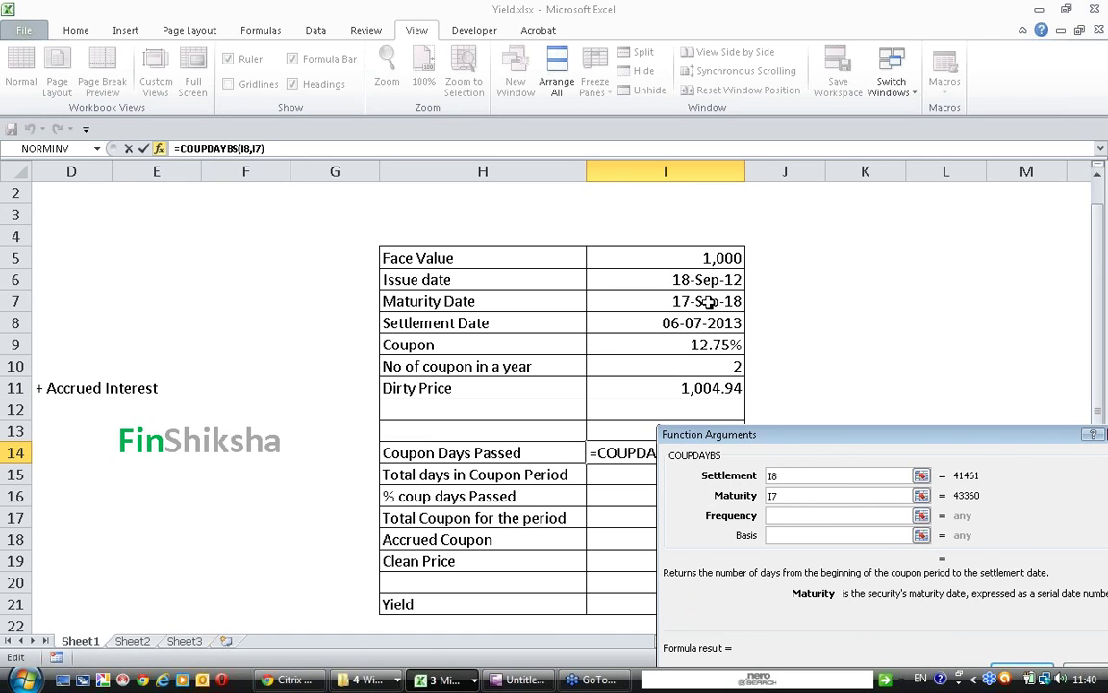
click(827, 514)
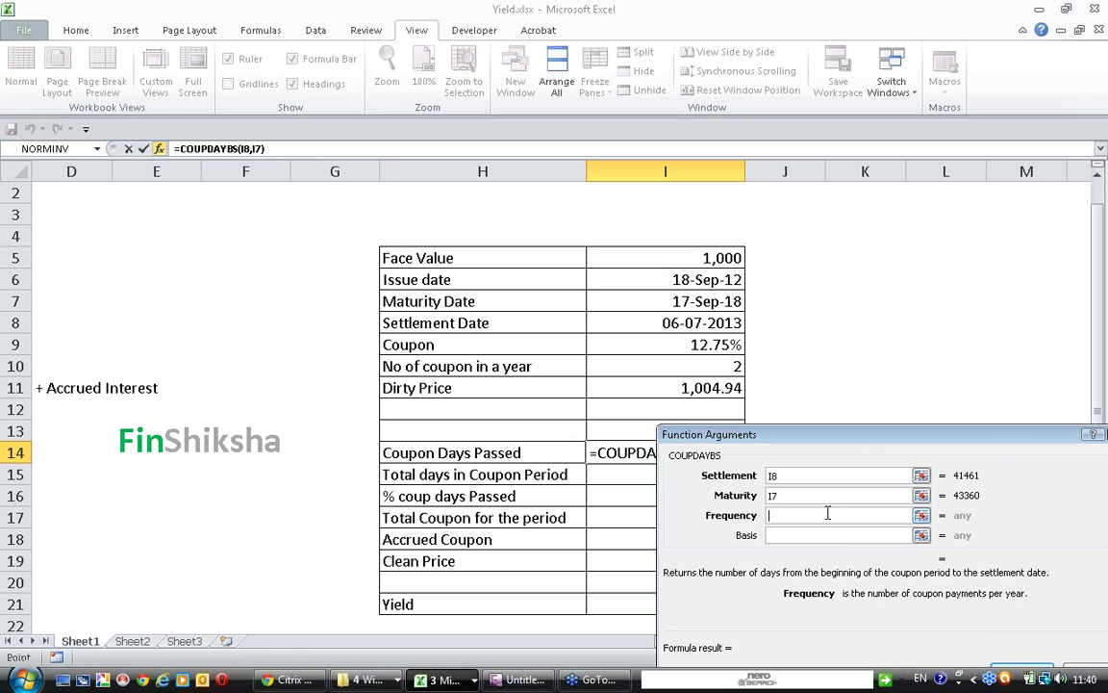
click(723, 369)
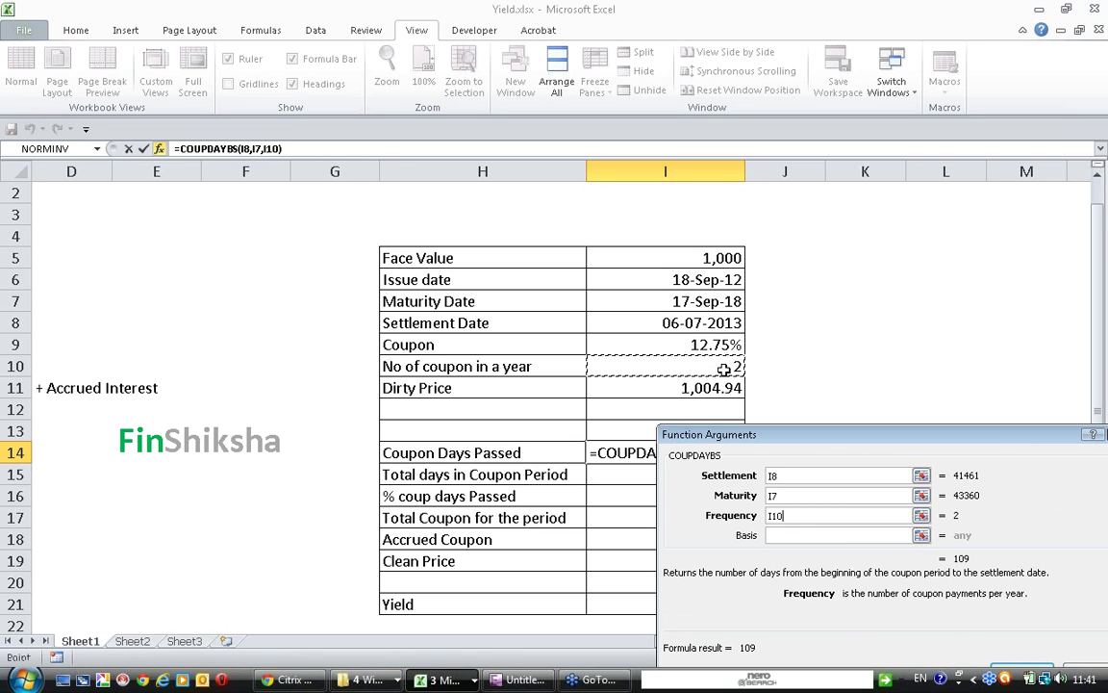
click(805, 537)
text(1)
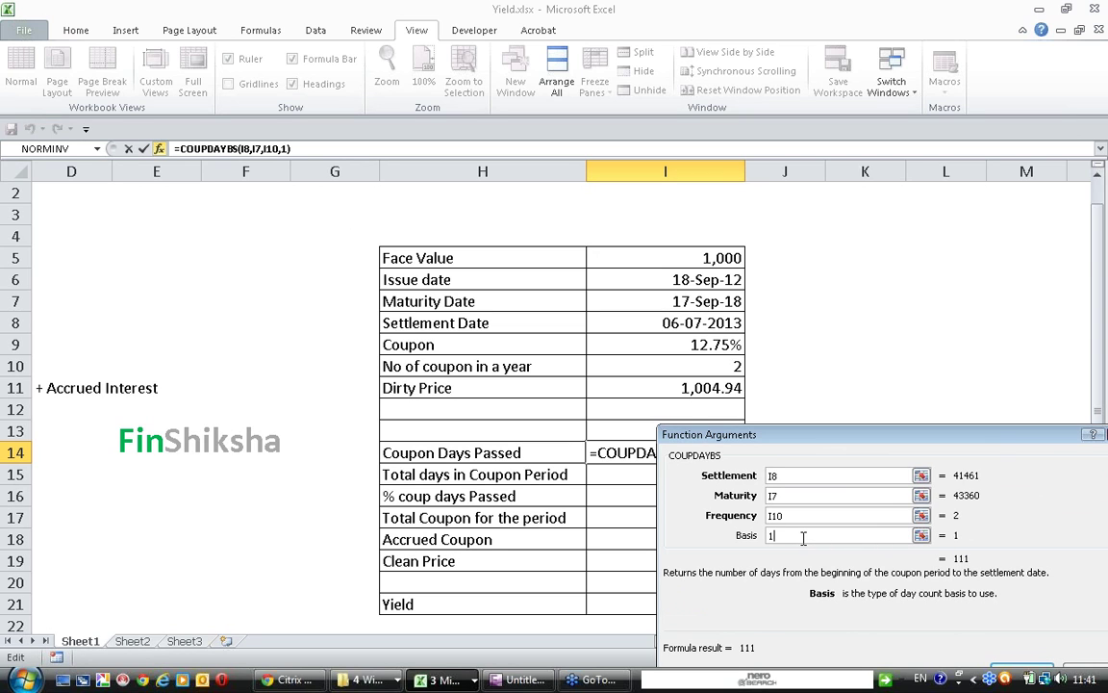
key(Return)
key(Down)
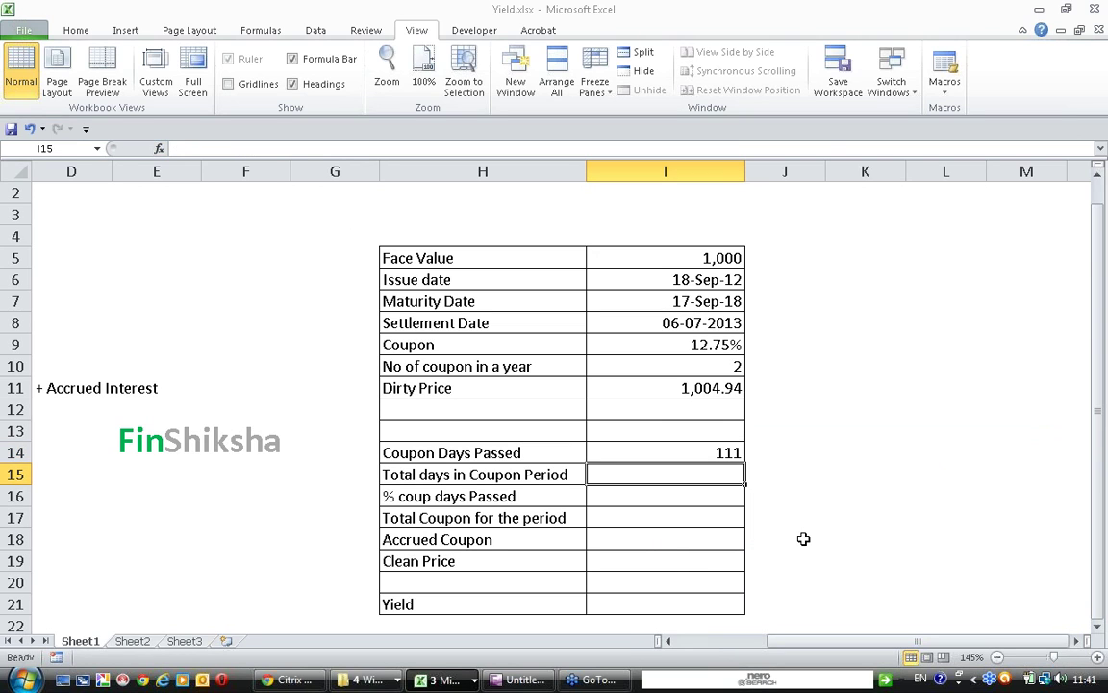
text(=c)
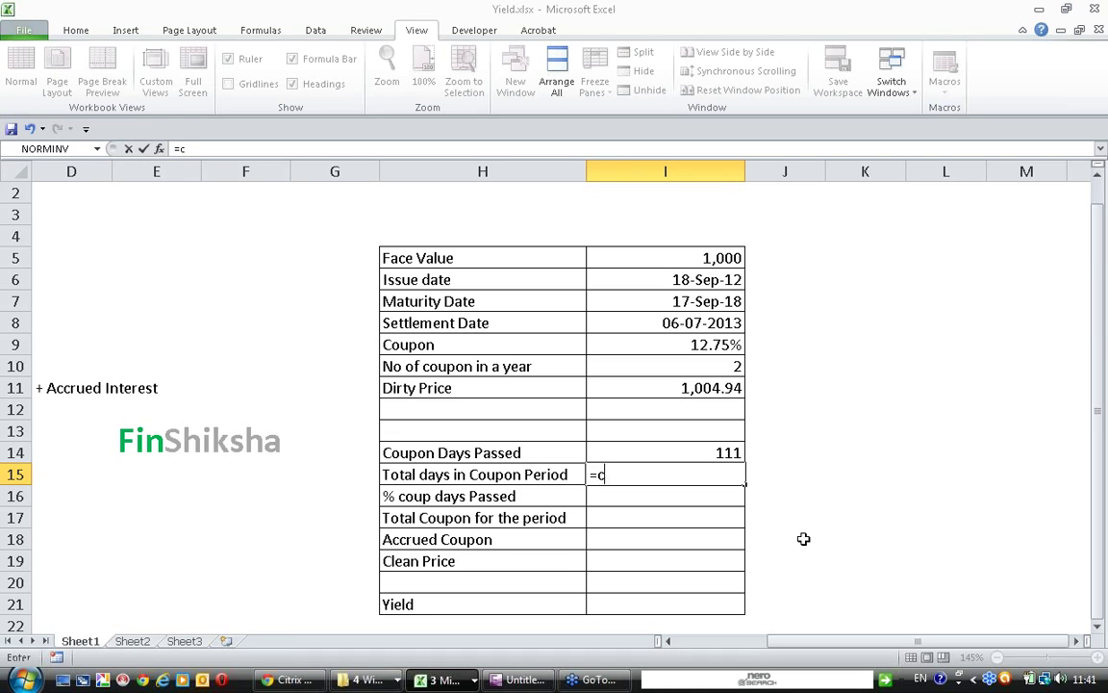
text(o)
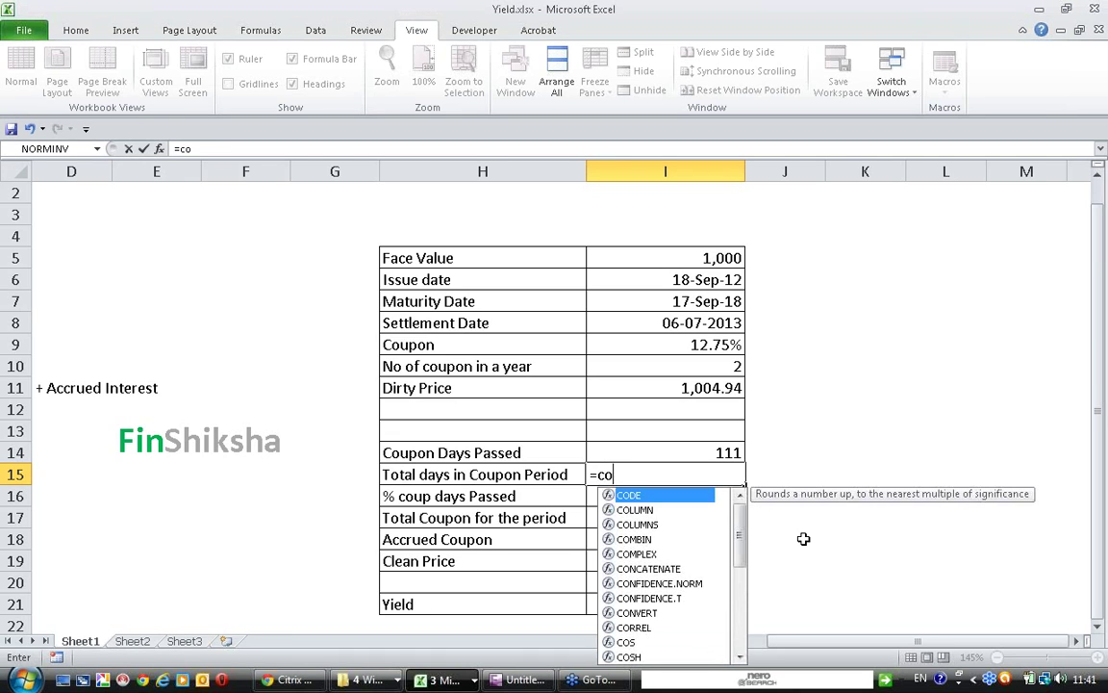
text(updays)
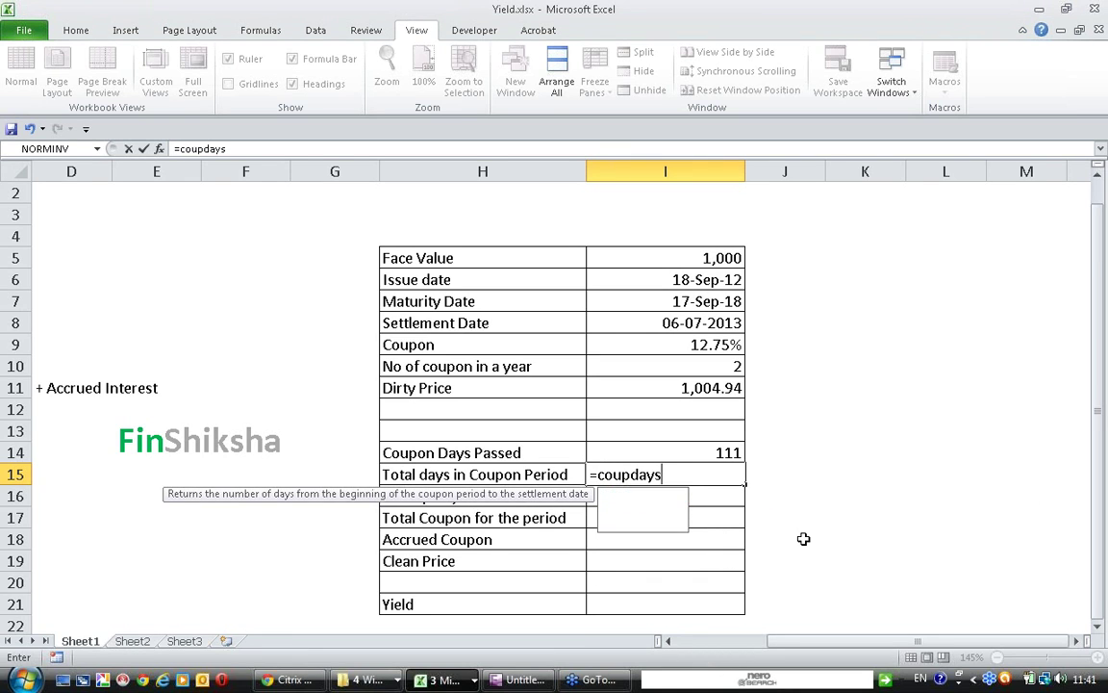
text(()
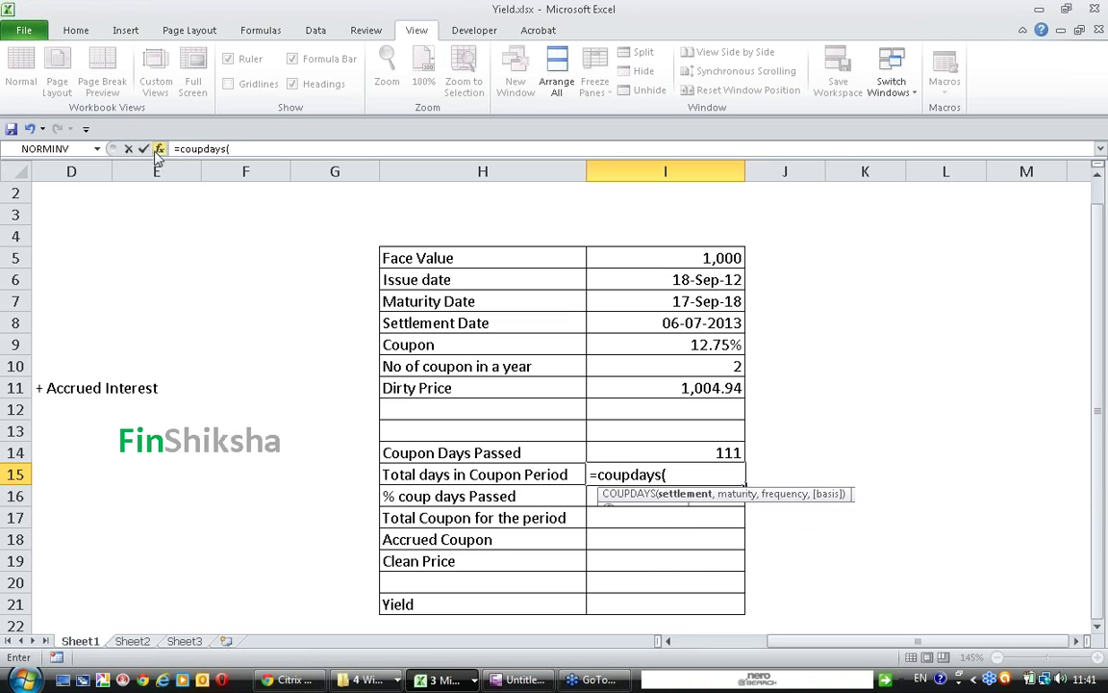
Step: Fill COUPDAYS arguments with I8, I7, I10 and basis 1 so I15 shows 184
click(158, 149)
click(642, 329)
click(760, 471)
text(I7)
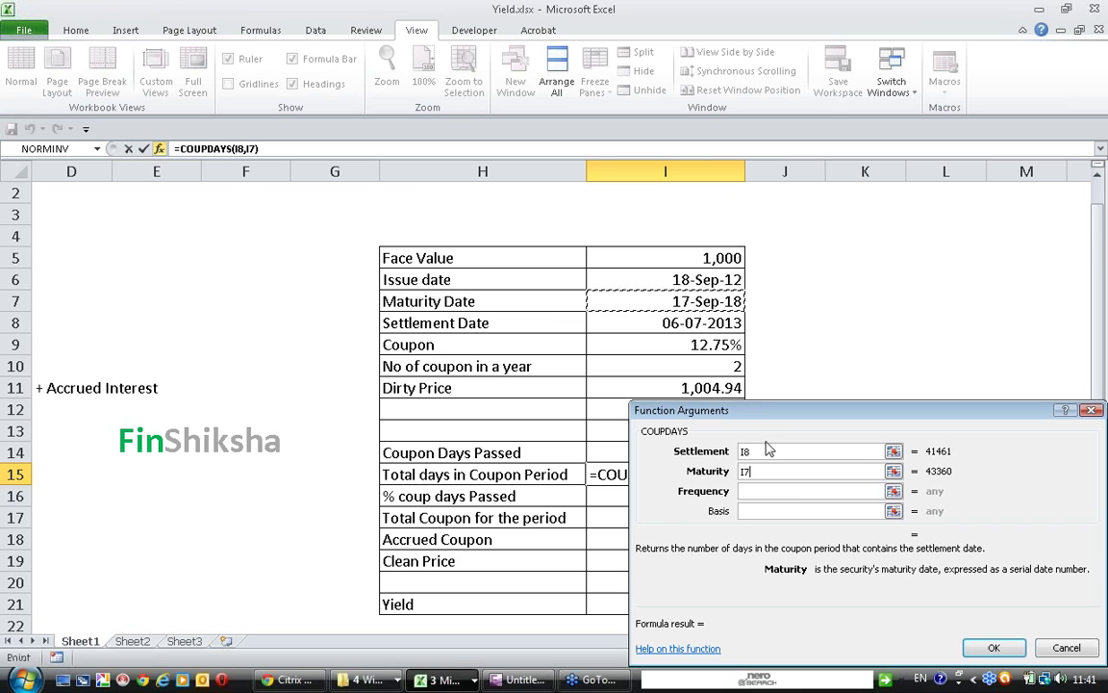
click(796, 490)
click(715, 366)
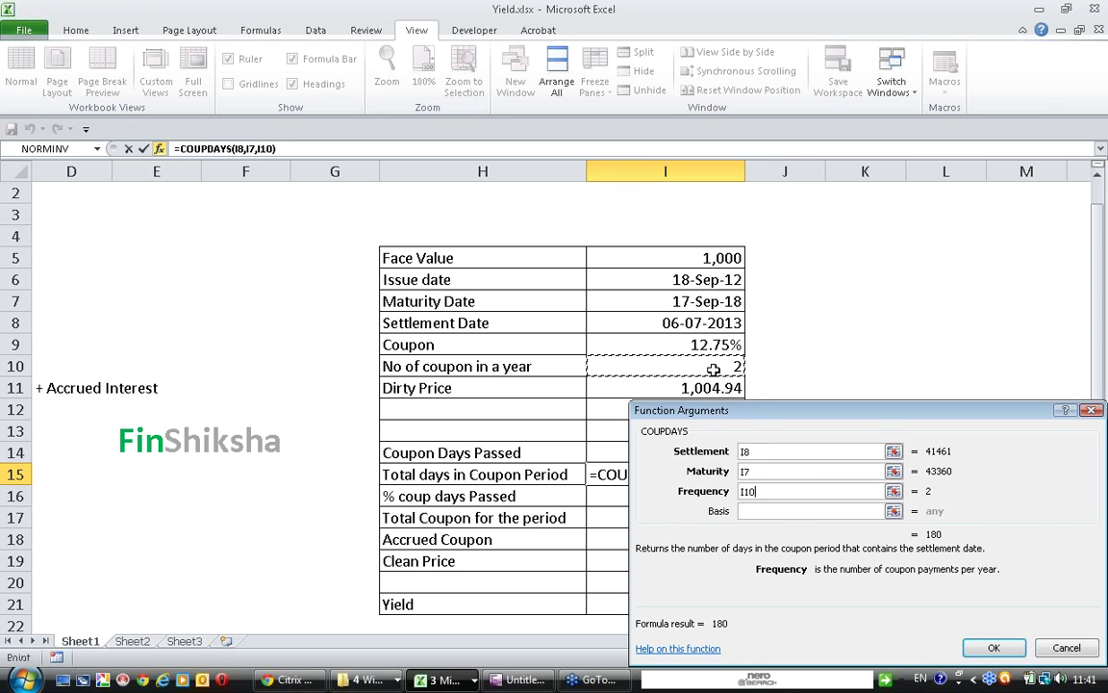
click(830, 511)
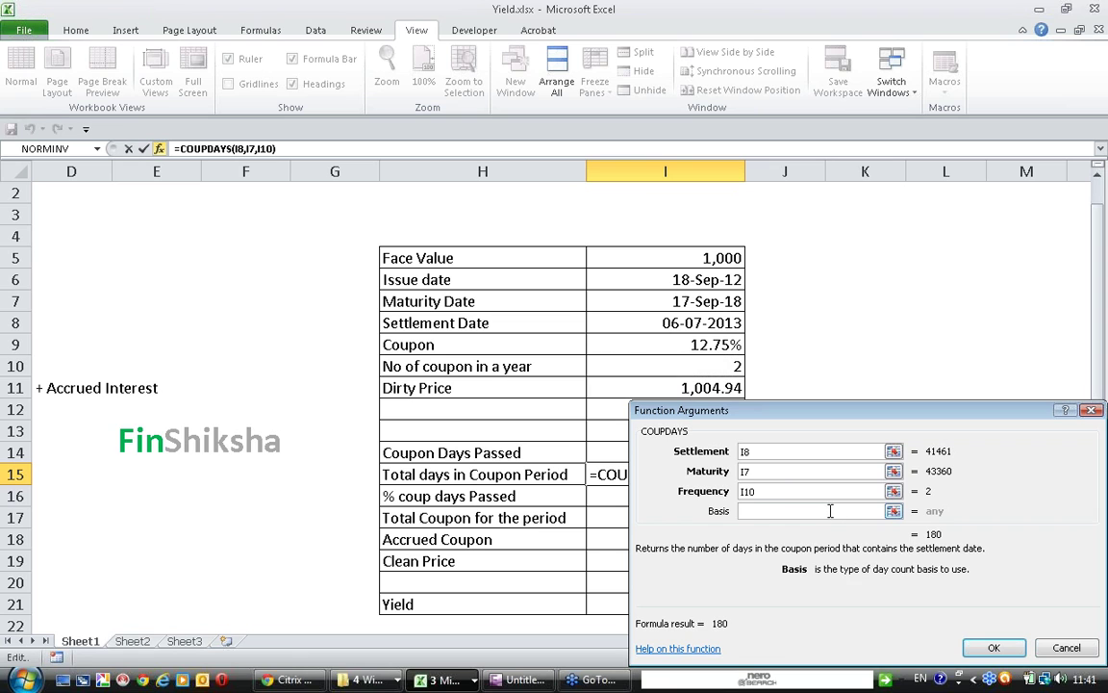
text(1)
key(Return)
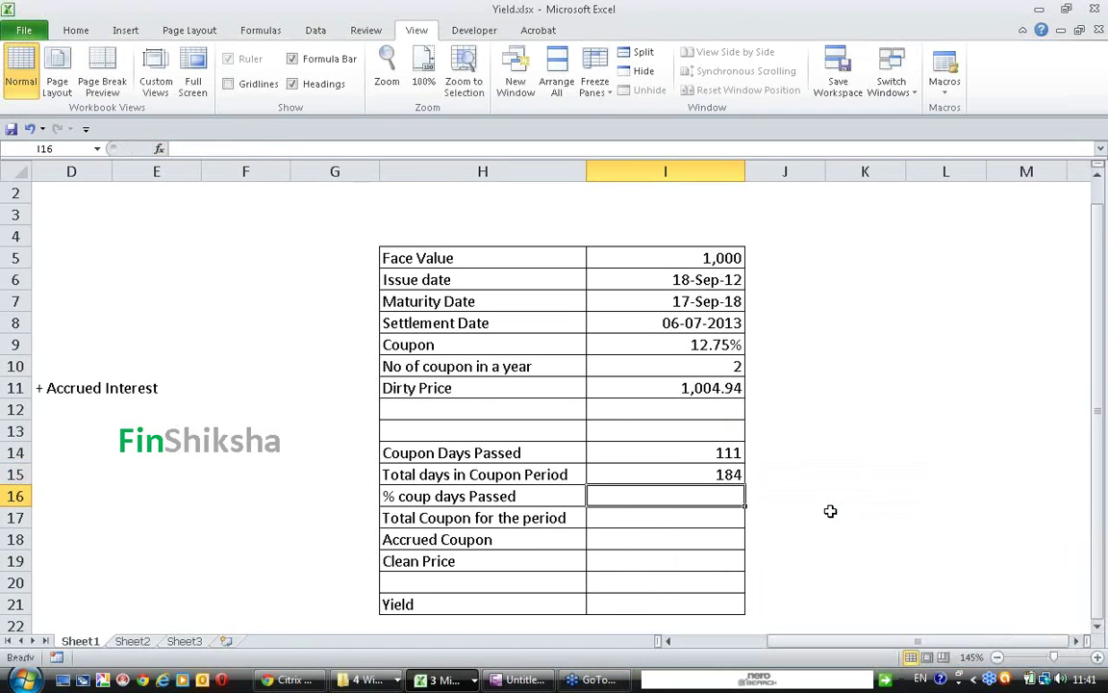
Step: Enter =I14/I15 in I16 so % coupon days passed shows 60%
text(=)
key(Up)
key(Up)
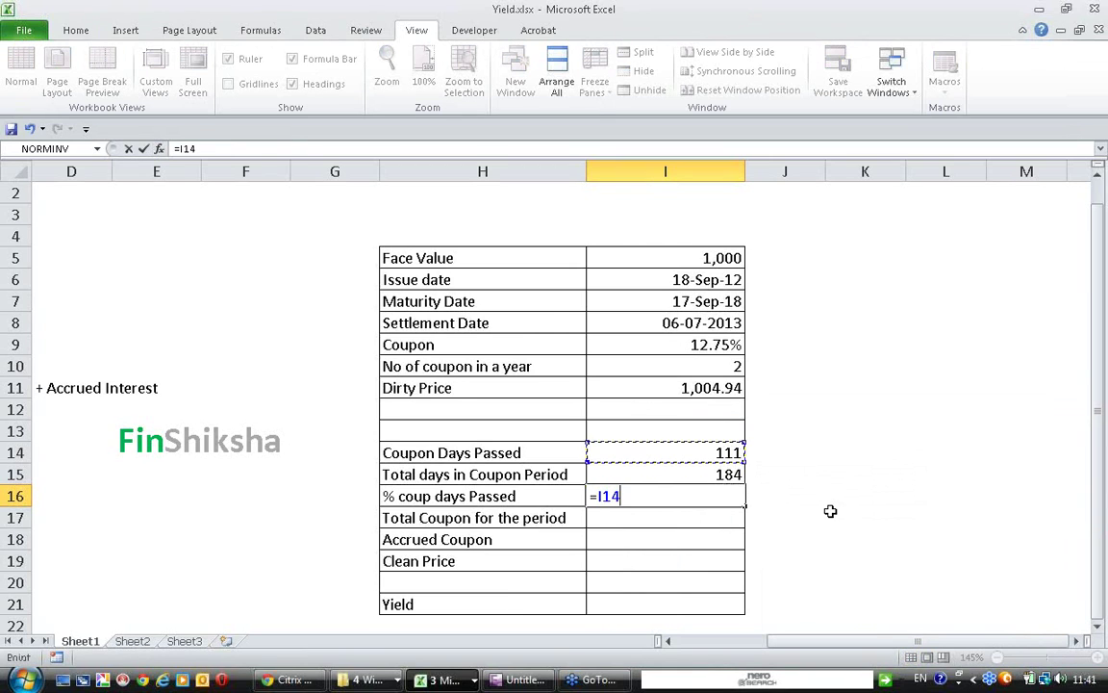
text(/)
key(Up)
key(Return)
key(Up)
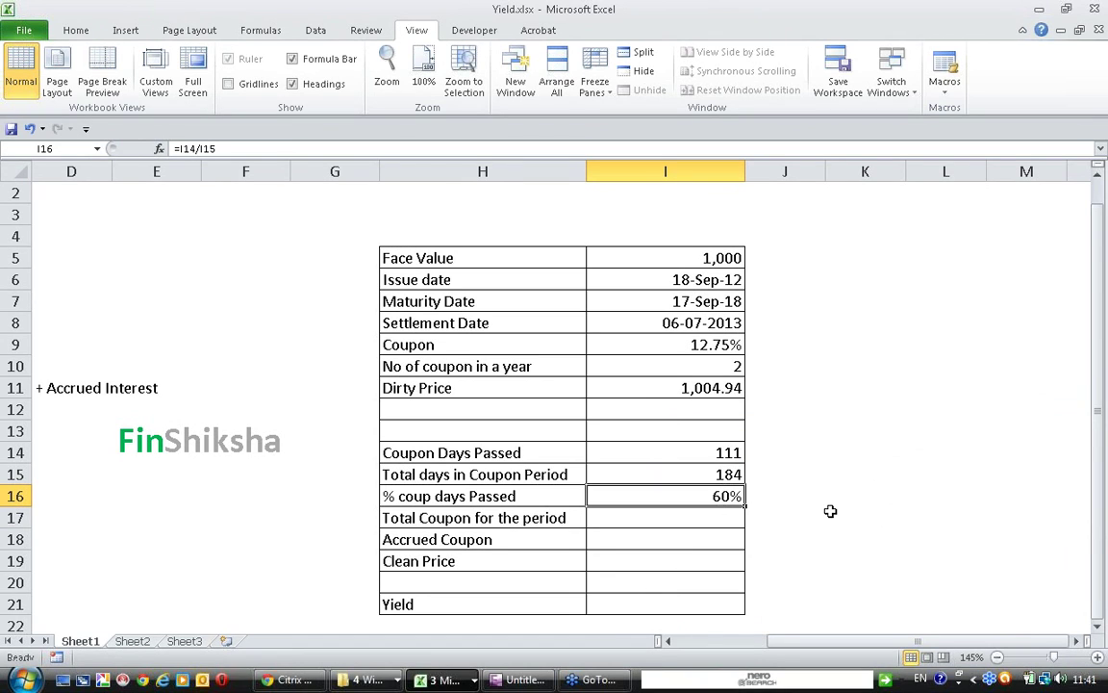
key(Down)
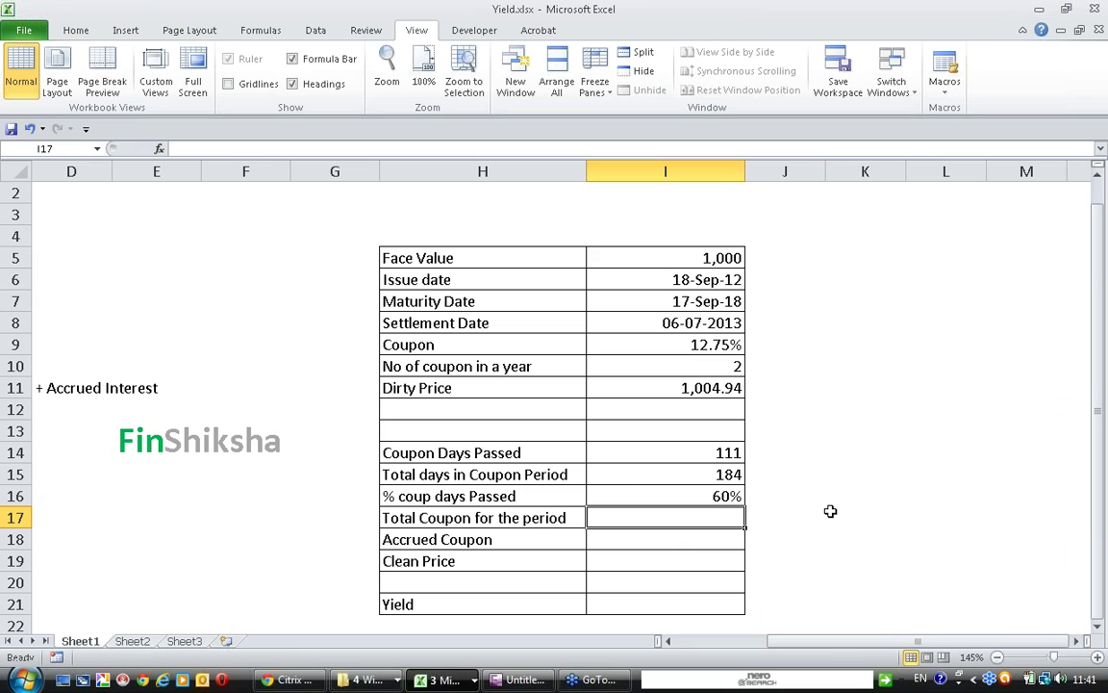
Step: Enter =I5*I9/I10 in I17 so the total coupon shows 63.75
text(=)
click(709, 257)
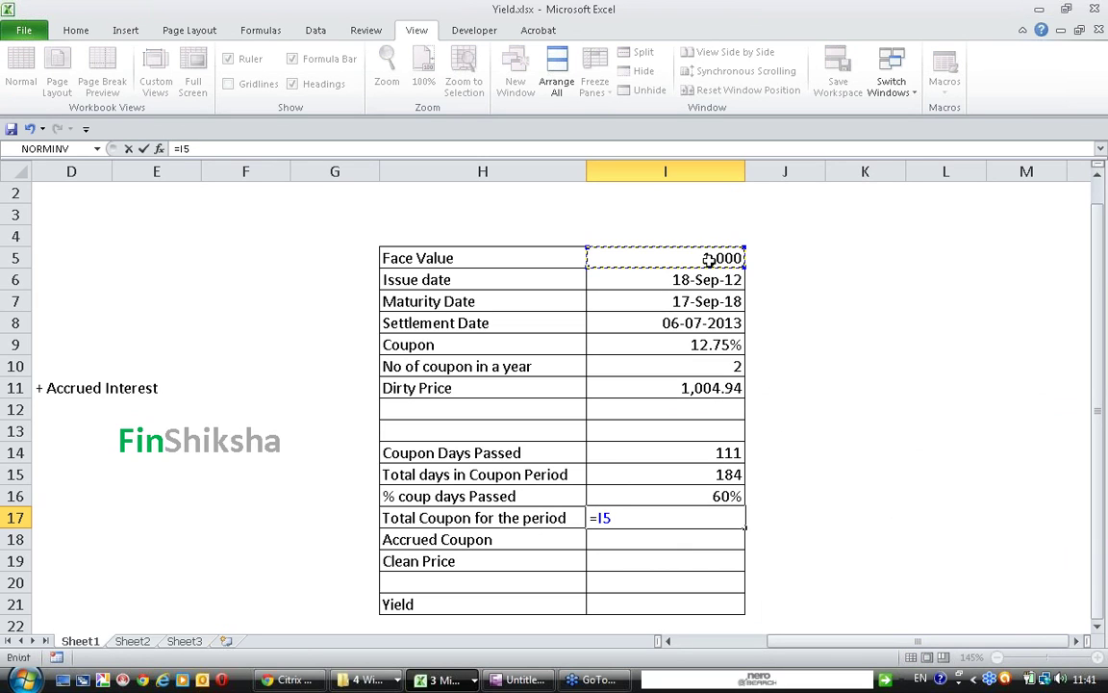
text(*)
click(709, 342)
text(/)
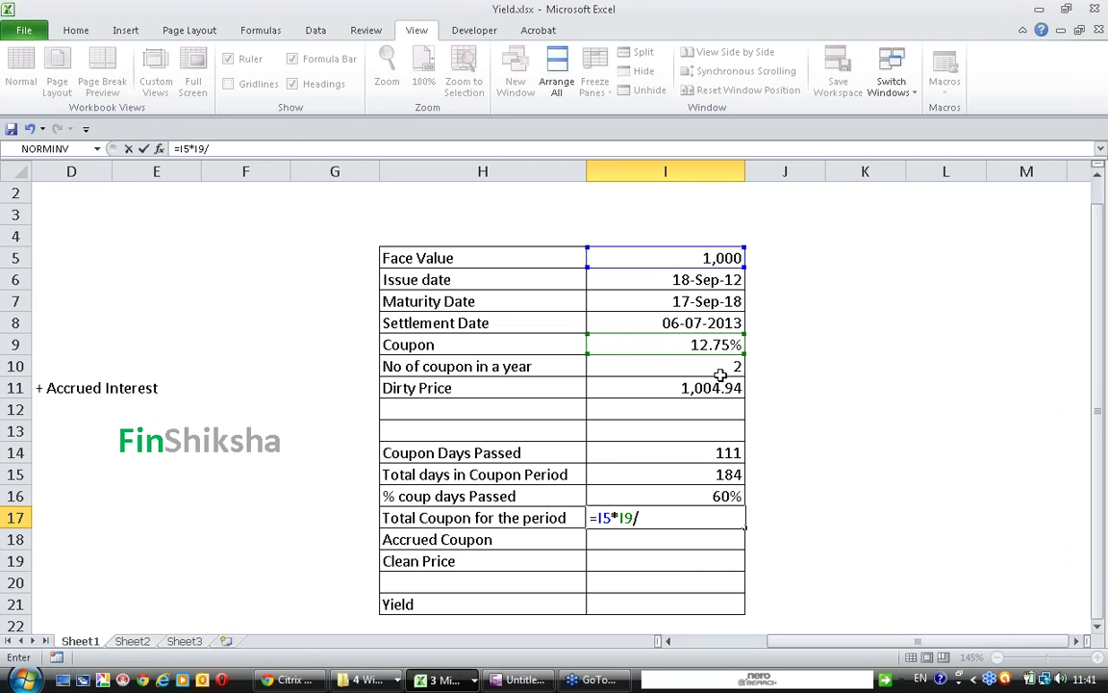
click(721, 371)
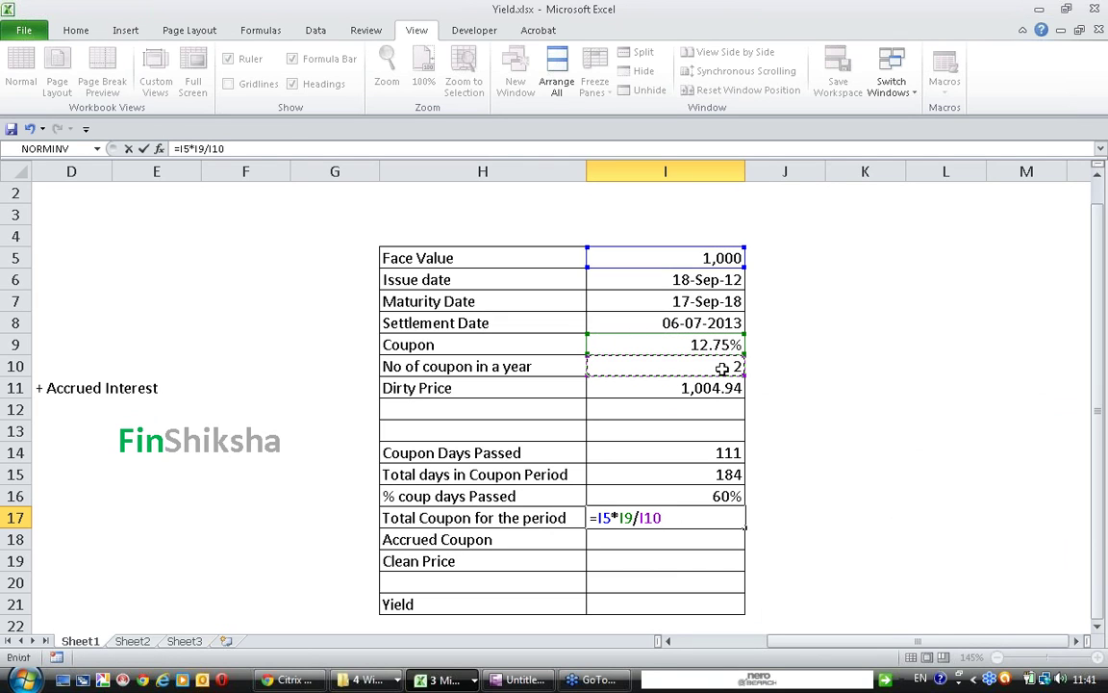
key(Return)
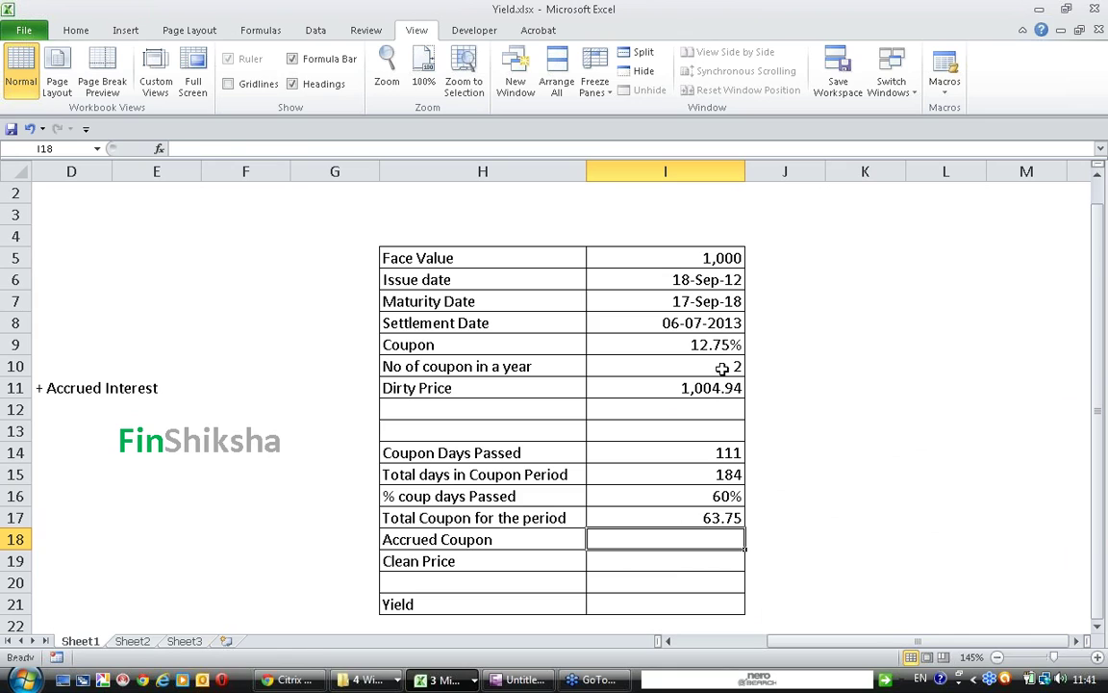
Step: Recheck I17, then begin the accrued coupon formula in I18 referencing I17
key(Up)
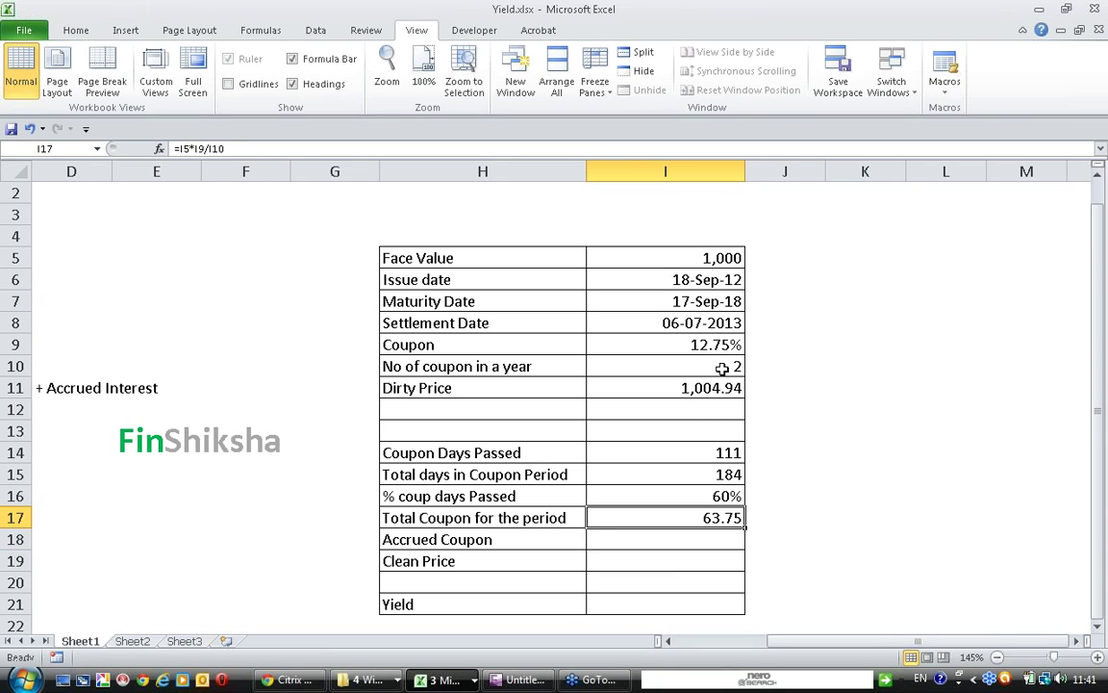
key(Down)
text(=)
key(Up)
Step: Complete =I17*I16 in I18 so the accrued coupon shows 38
text(*)
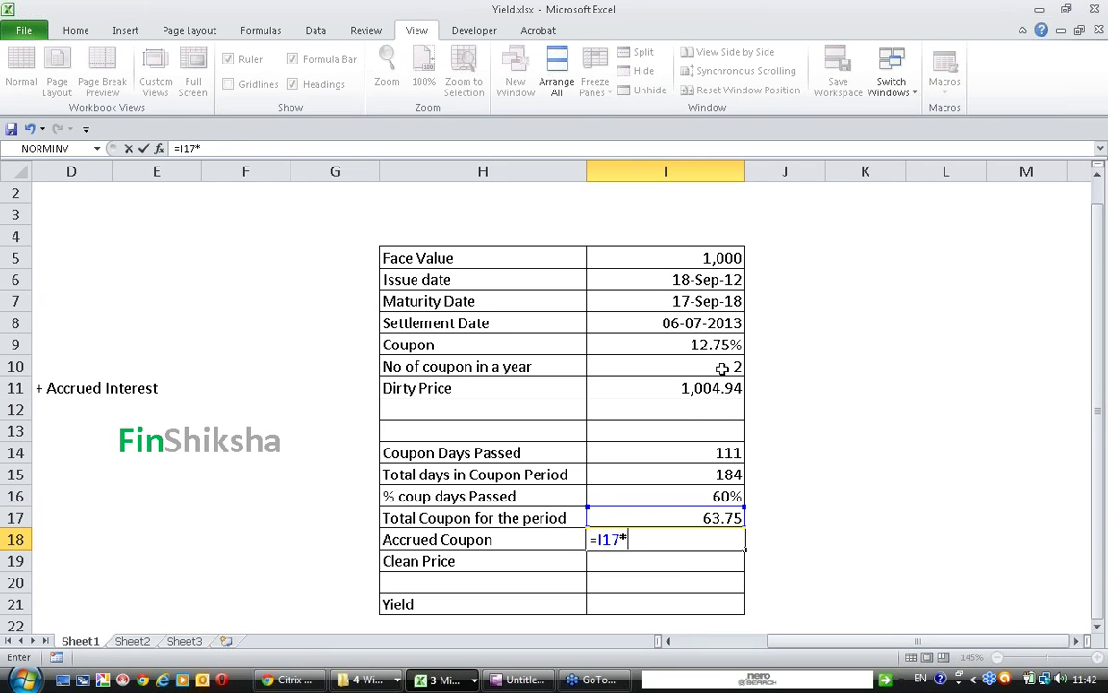
key(Up)
key(Up)
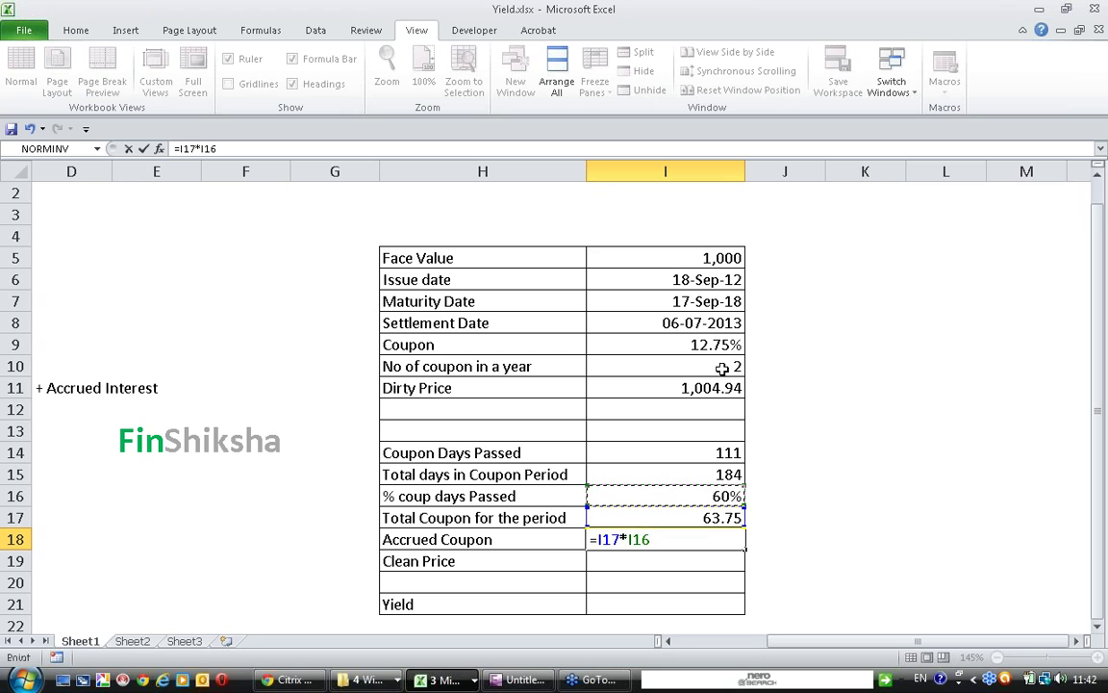
key(Return)
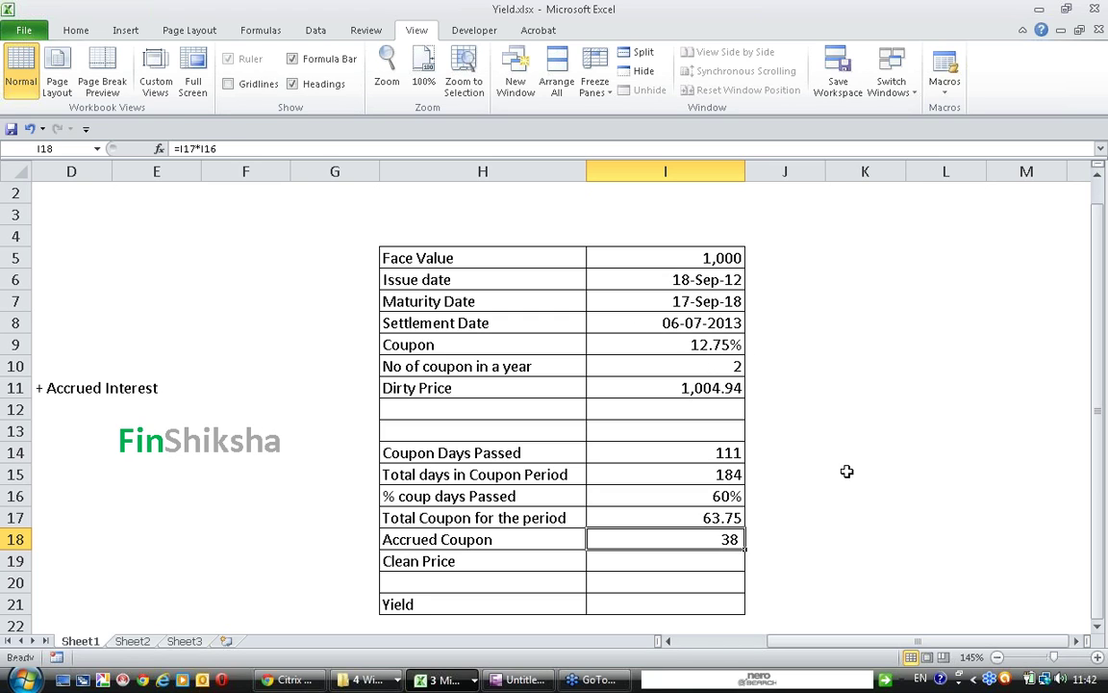
Step: Enter =I11-I18 in I19 so the clean price shows 966
click(739, 563)
text(=)
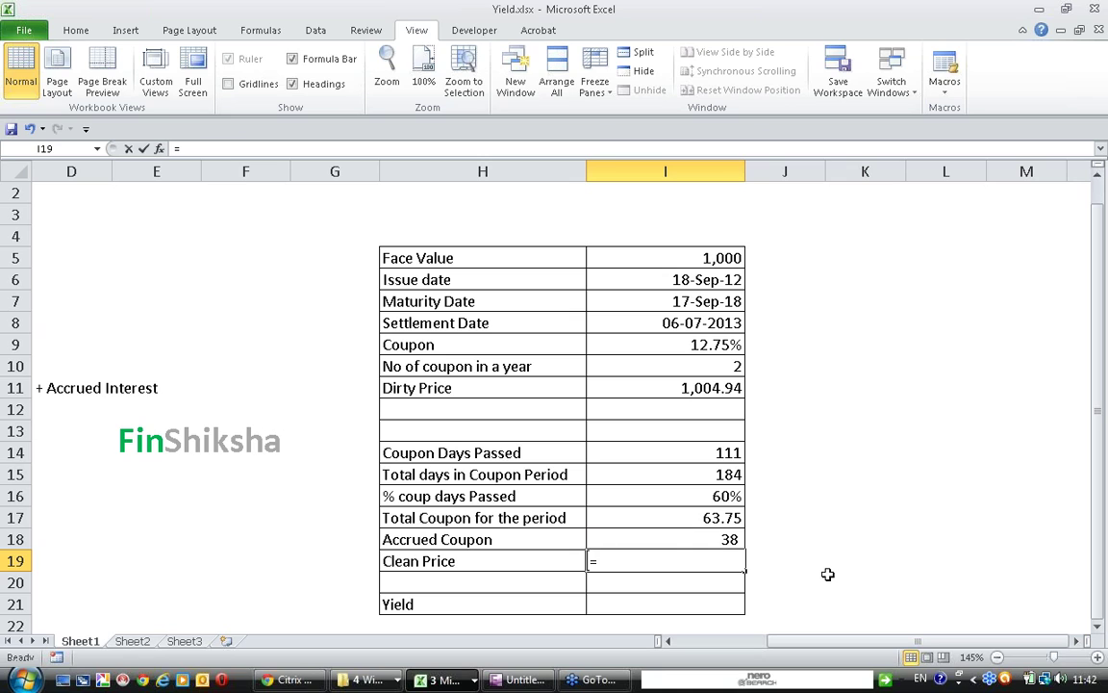
key(Up)
key(Up)
key(Up)
key(Up)
key(Up)
key(Up)
key(Up)
key(Up)
text(-)
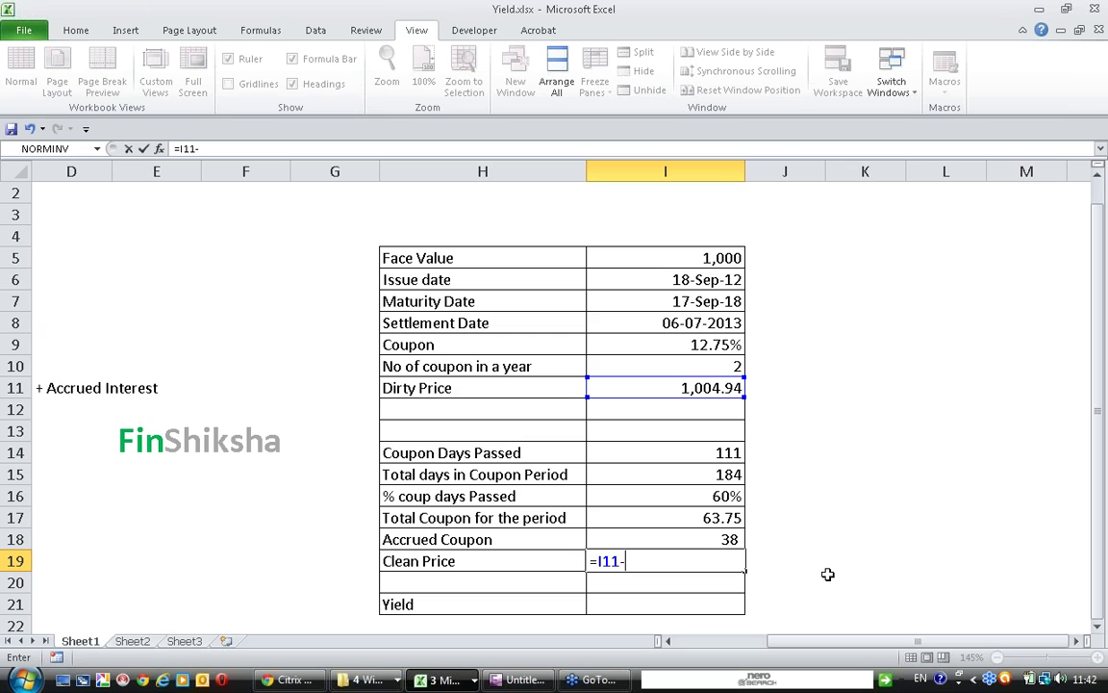
key(Up)
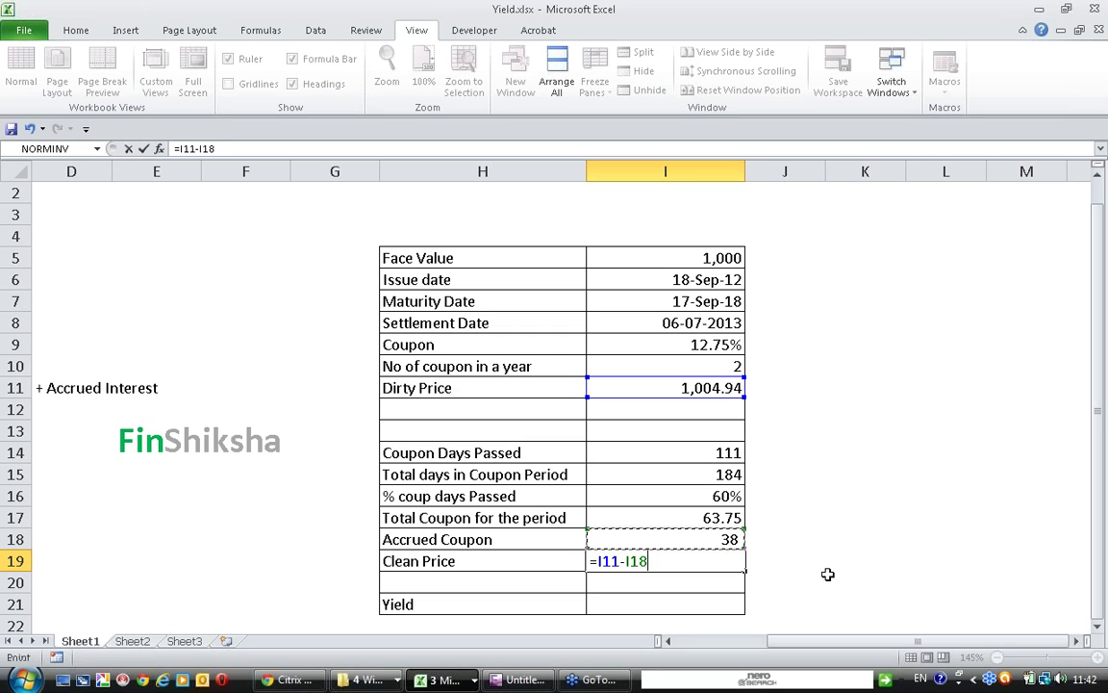
key(Return)
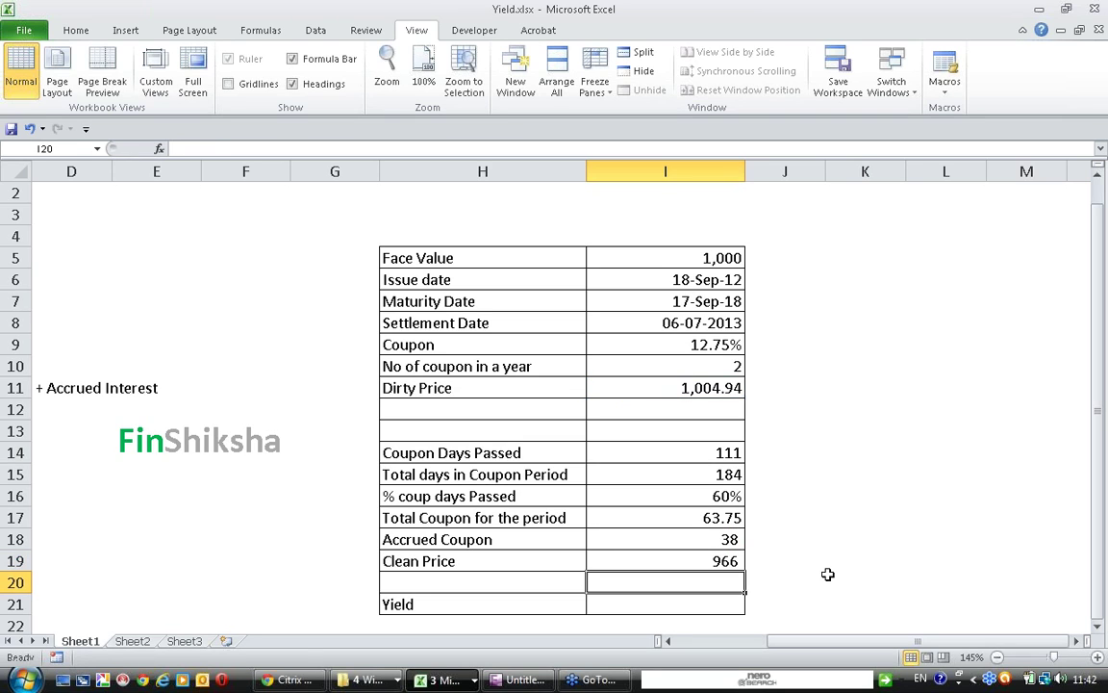
key(Down)
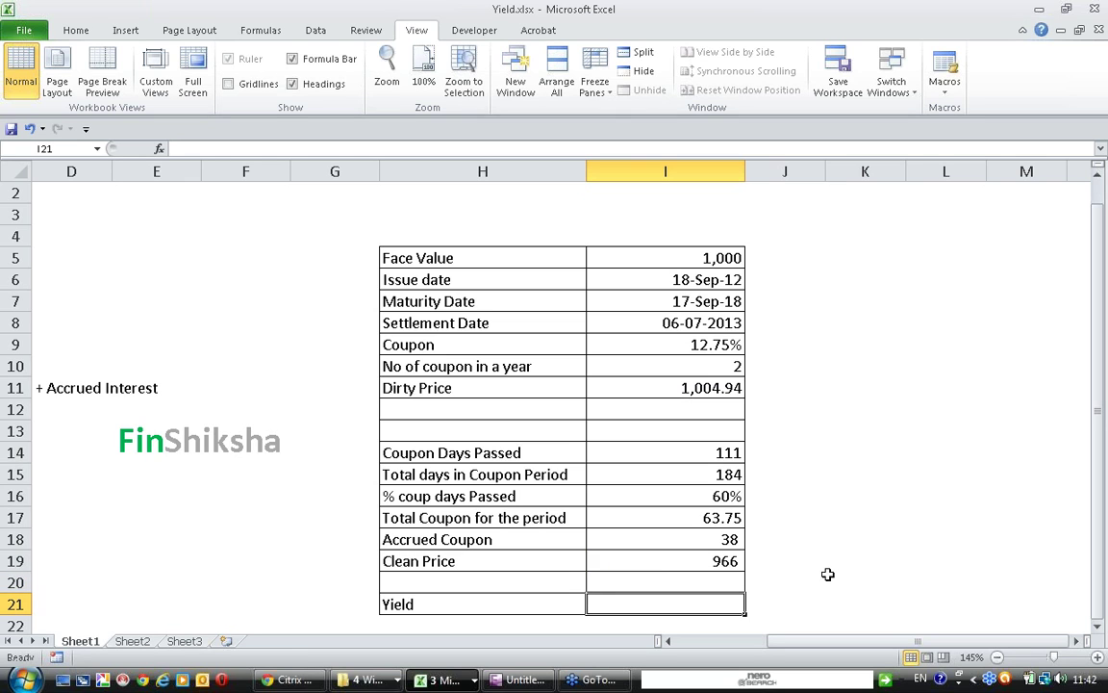
Step: Start YIELD in I21 with settlement I8, maturity I7 and rate I9
text(=yield()
key(ctrl+a)
drag(721, 348, 124, 327)
click(633, 328)
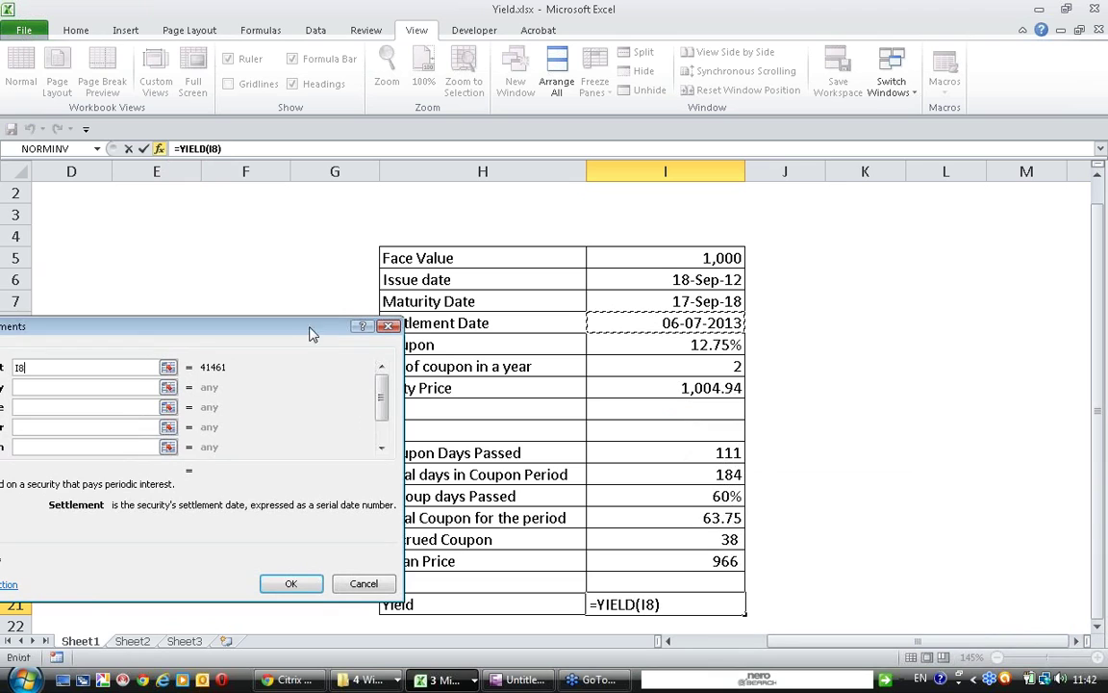
drag(385, 325, 531, 348)
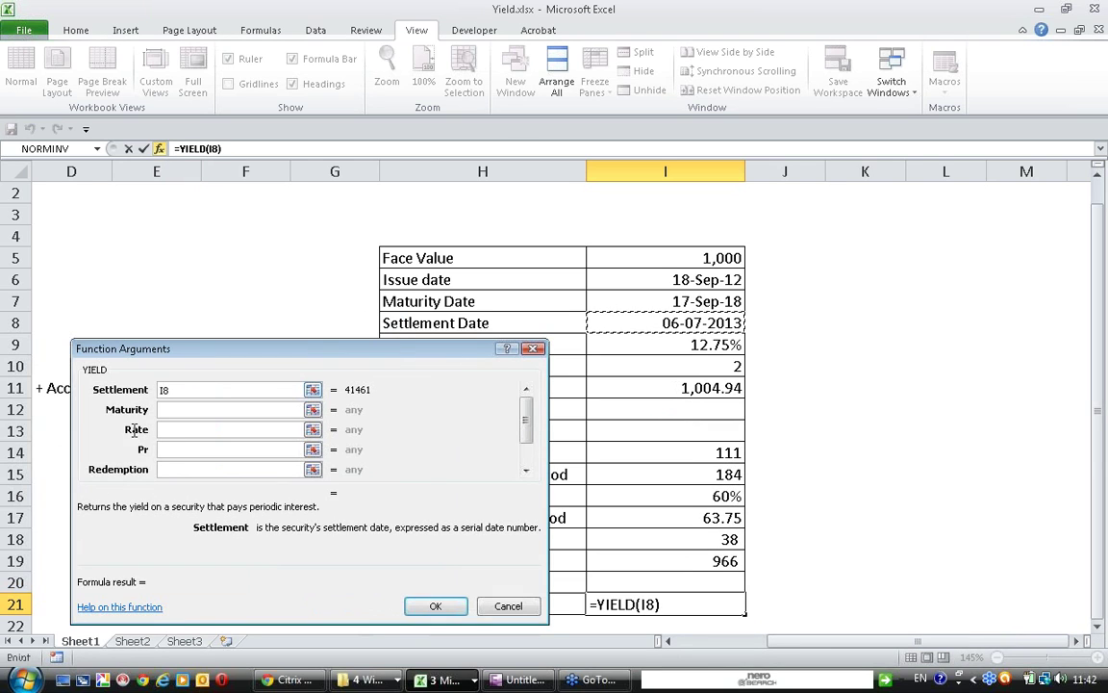
click(213, 410)
click(638, 301)
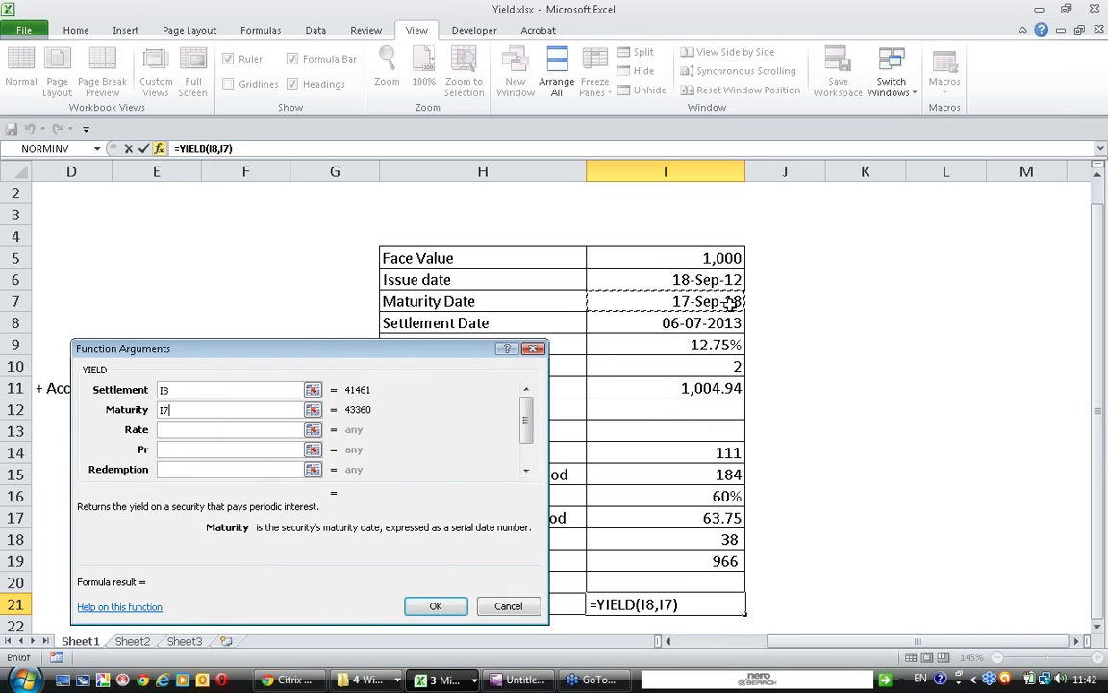
click(231, 429)
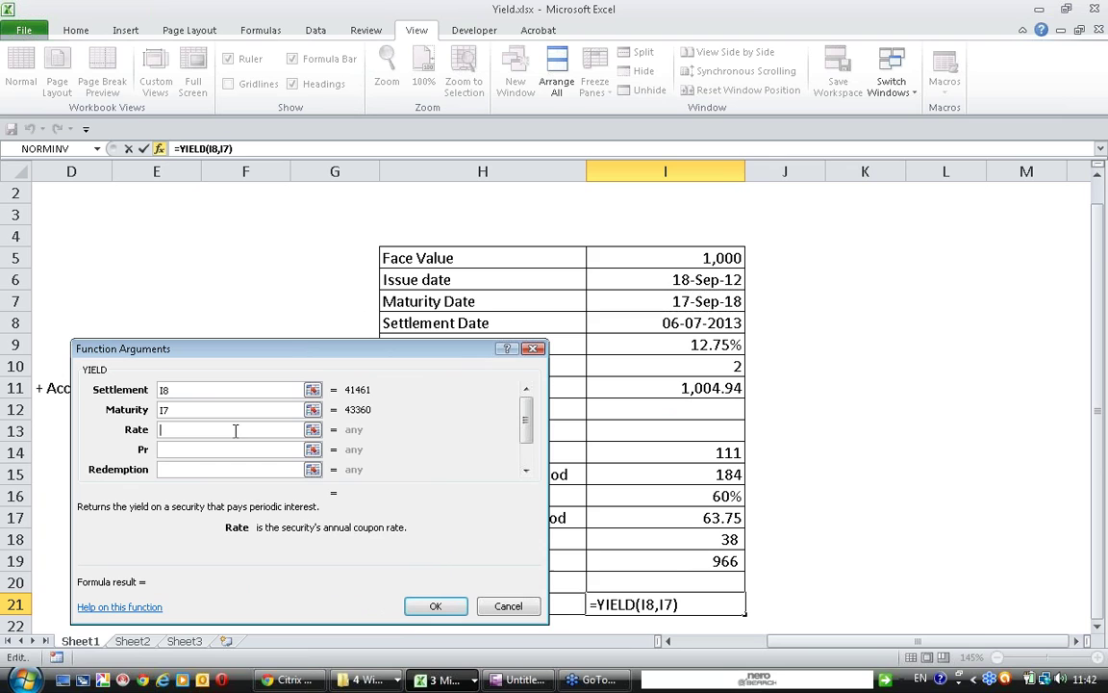
click(689, 344)
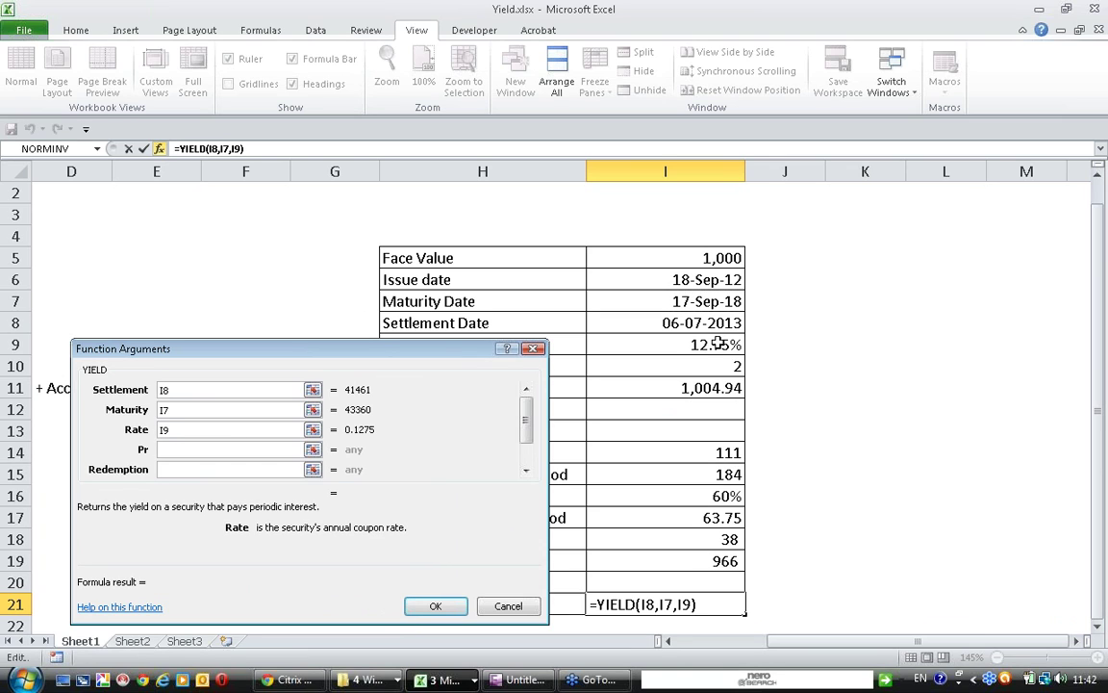
Step: Set the YIELD price to I19/100 and redemption to I5/100
click(250, 449)
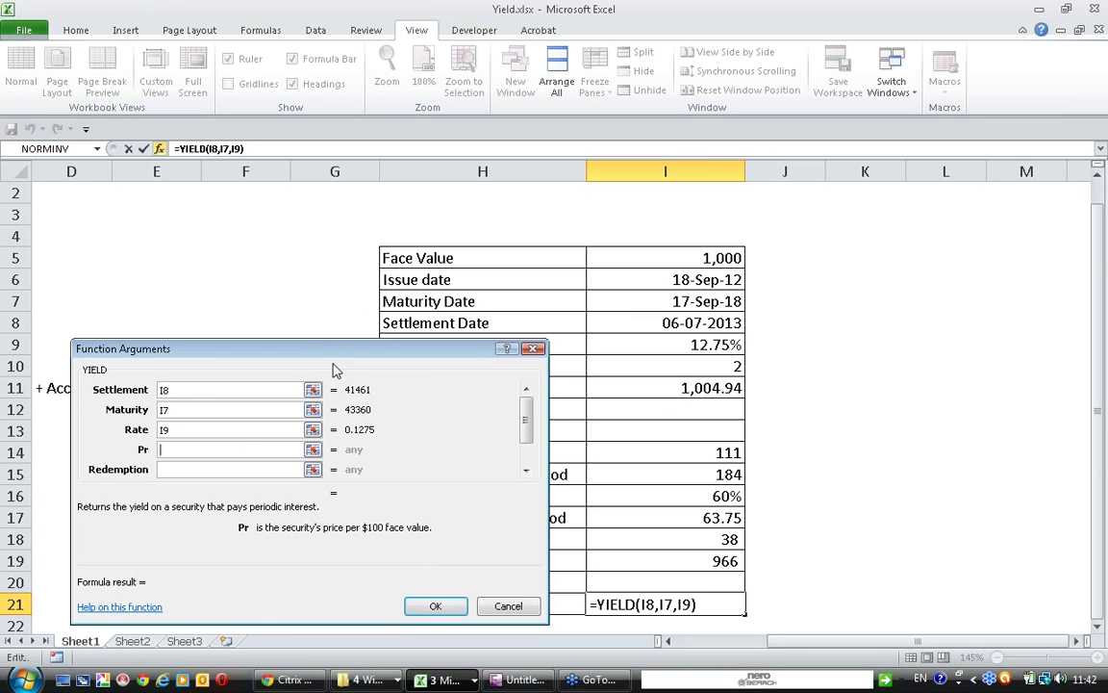
drag(301, 348, 270, 397)
click(731, 562)
text(/100)
click(210, 519)
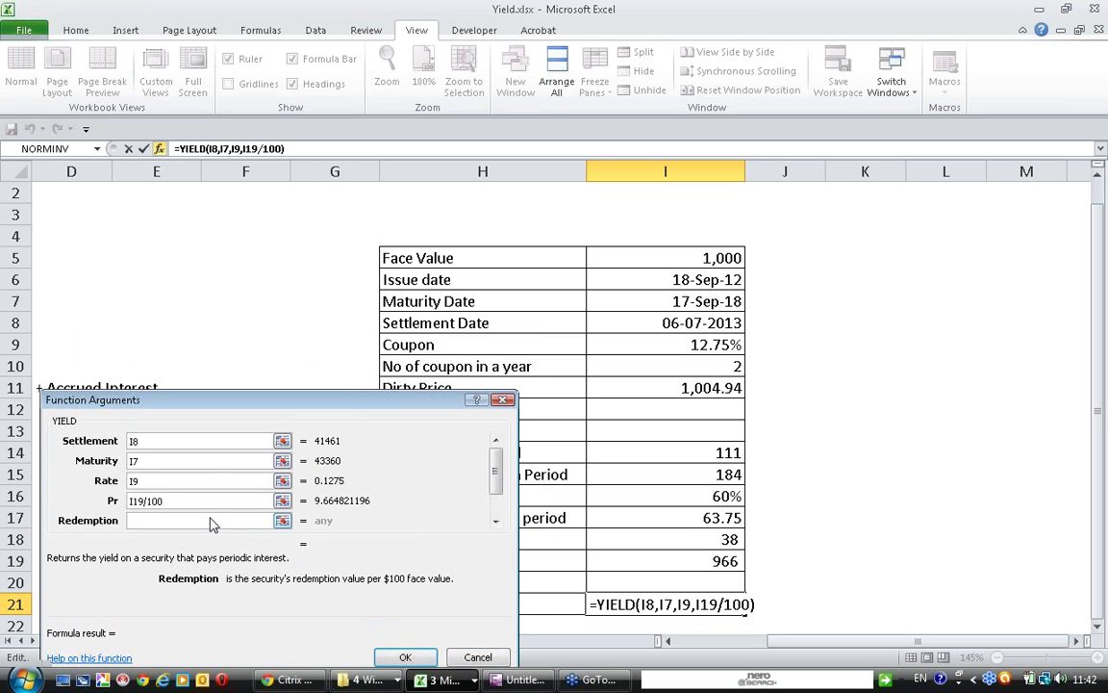
click(733, 256)
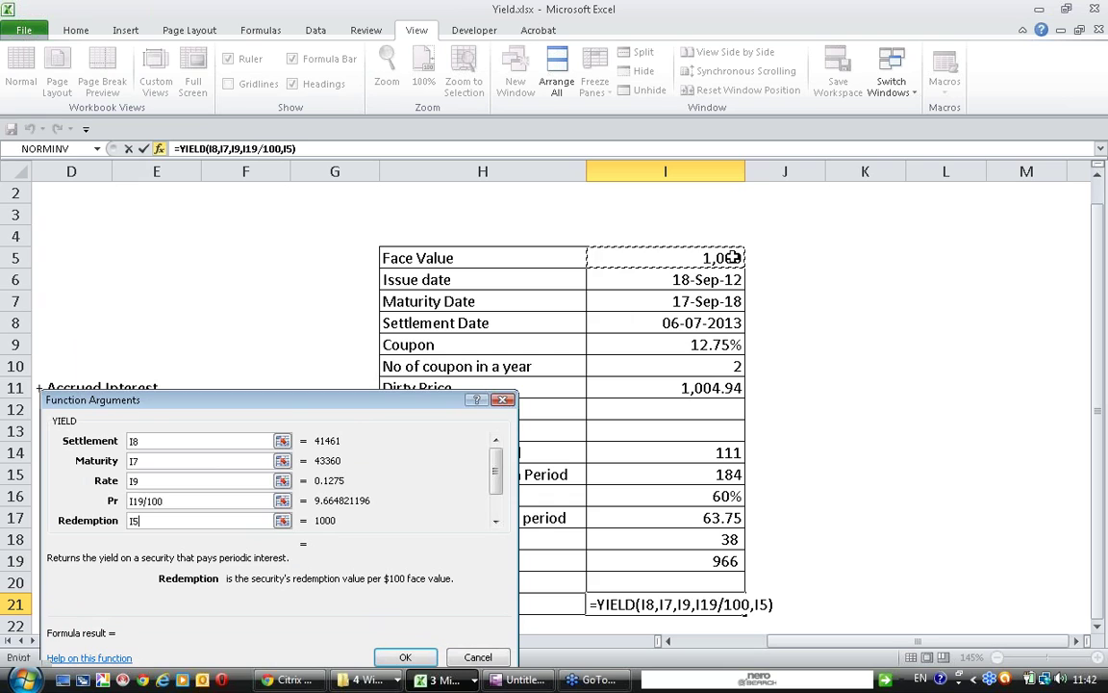
text(/100)
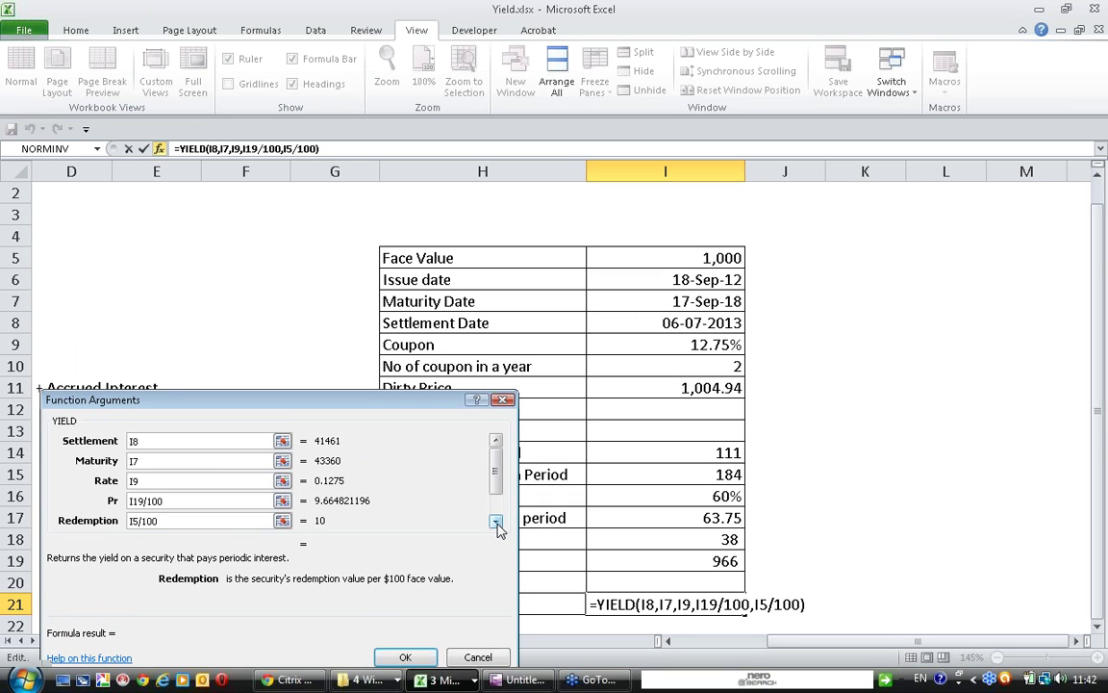
Step: Set frequency I10 and basis 1, giving a yield of 126.94% in I21
double_click(496, 523)
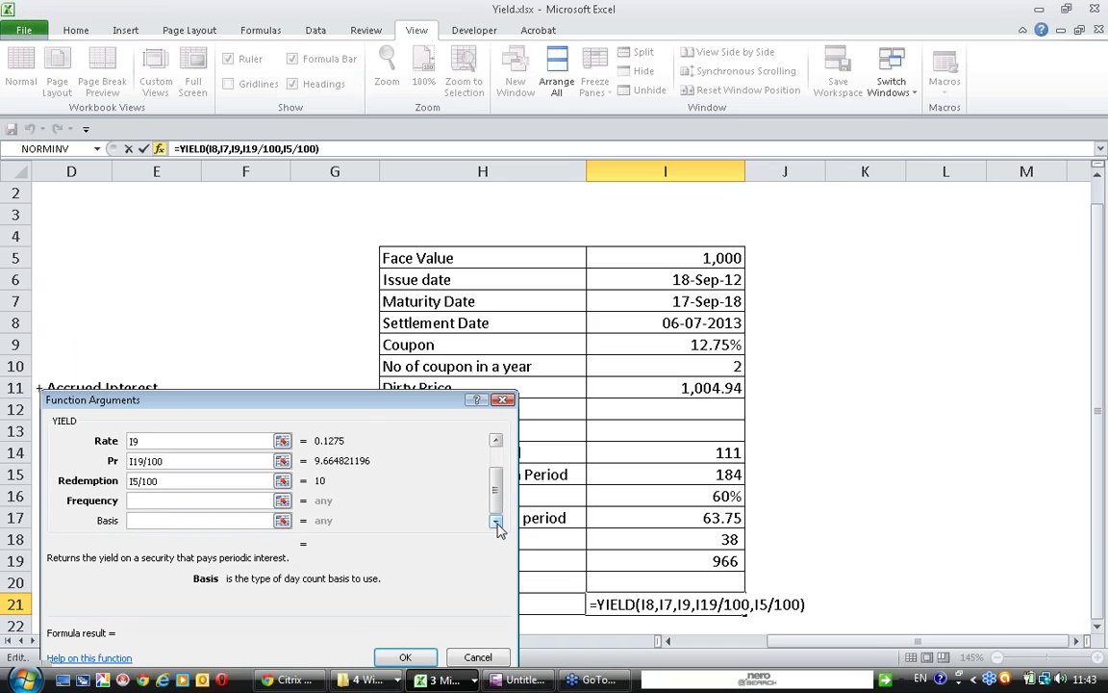
key(shift+Tab)
click(723, 367)
click(185, 521)
text(1)
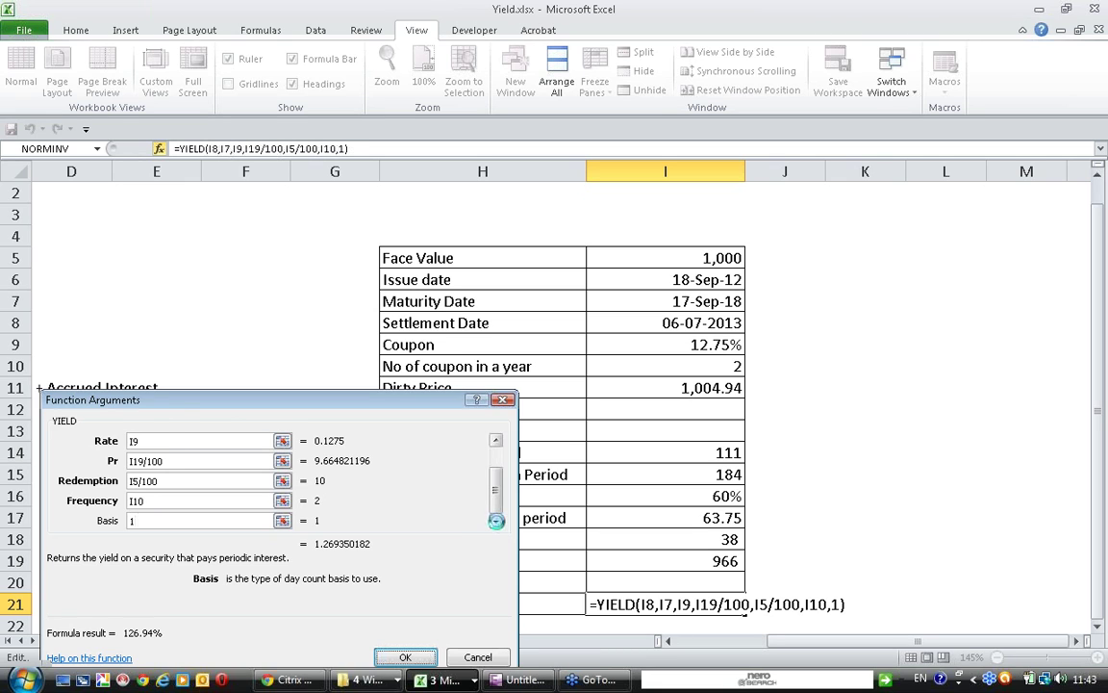
key(Return)
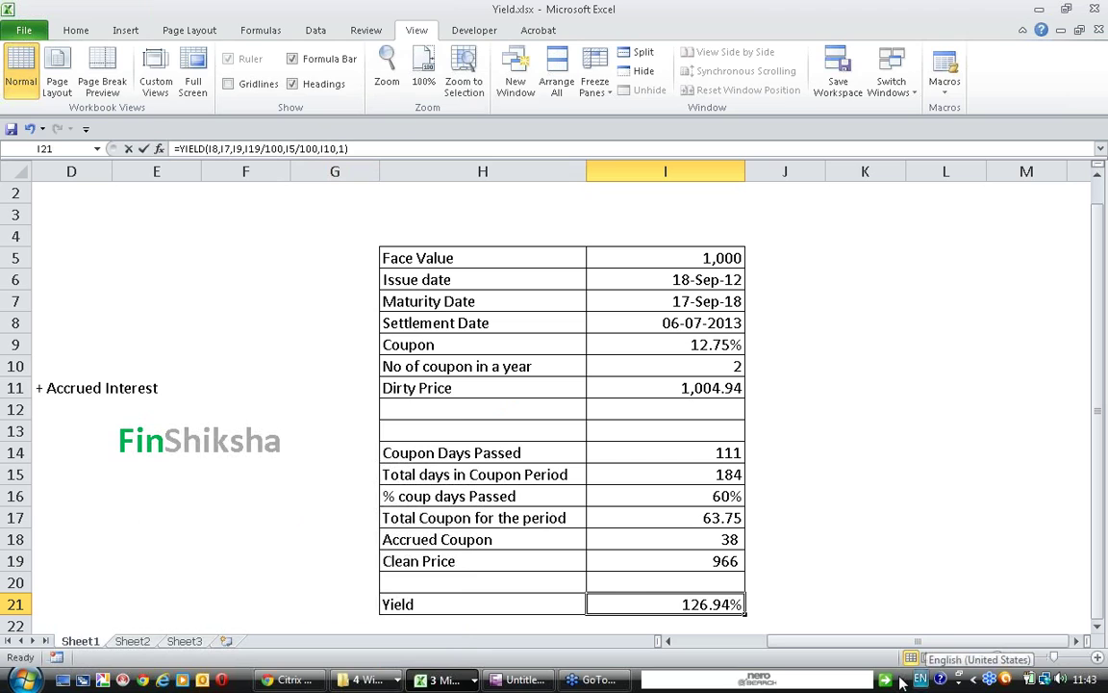
key(F2)
key(Escape)
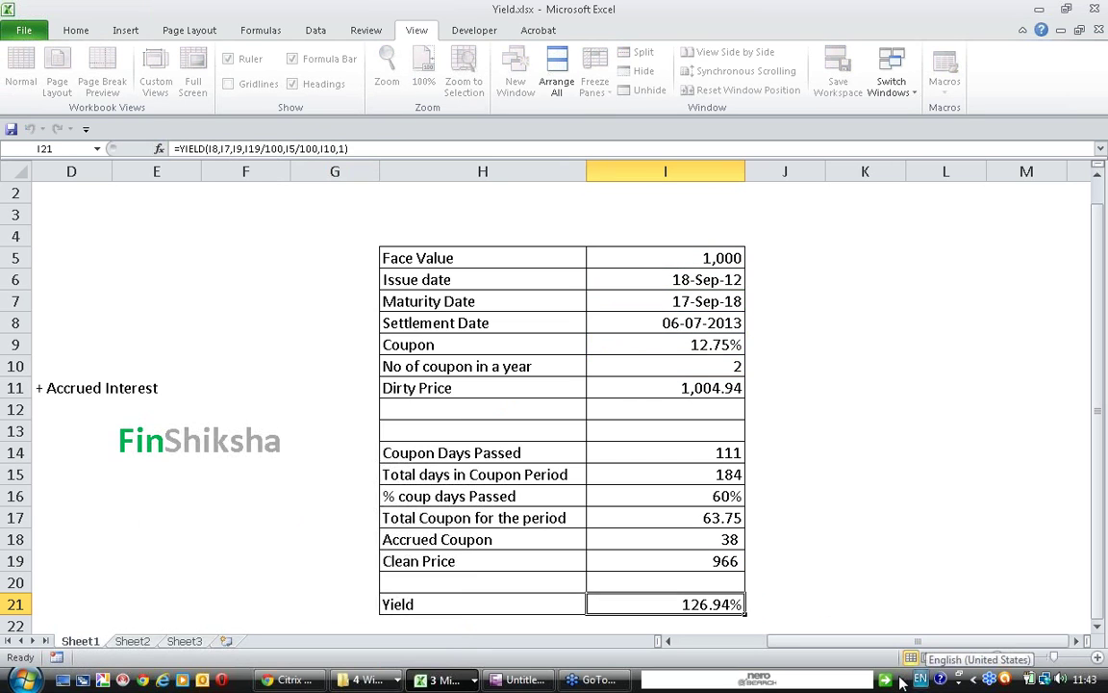
Step: Rebuild YIELD in I21 with settlement I8, maturity I7 and rate I9
text(=c)
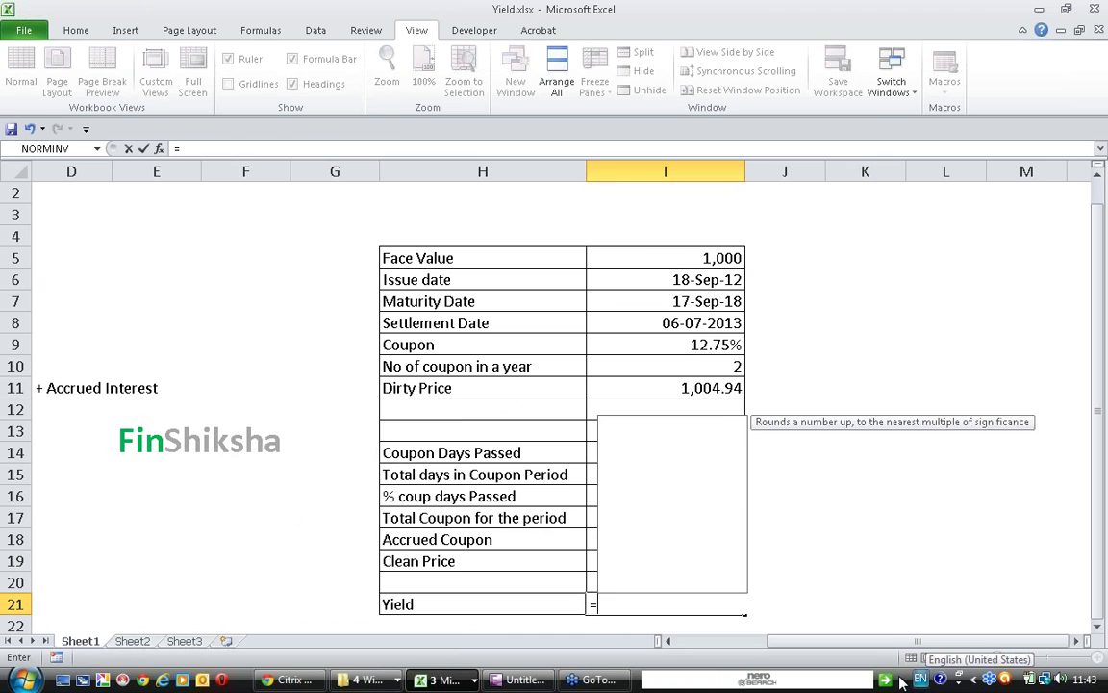
key(BackSpace)
text(yield()
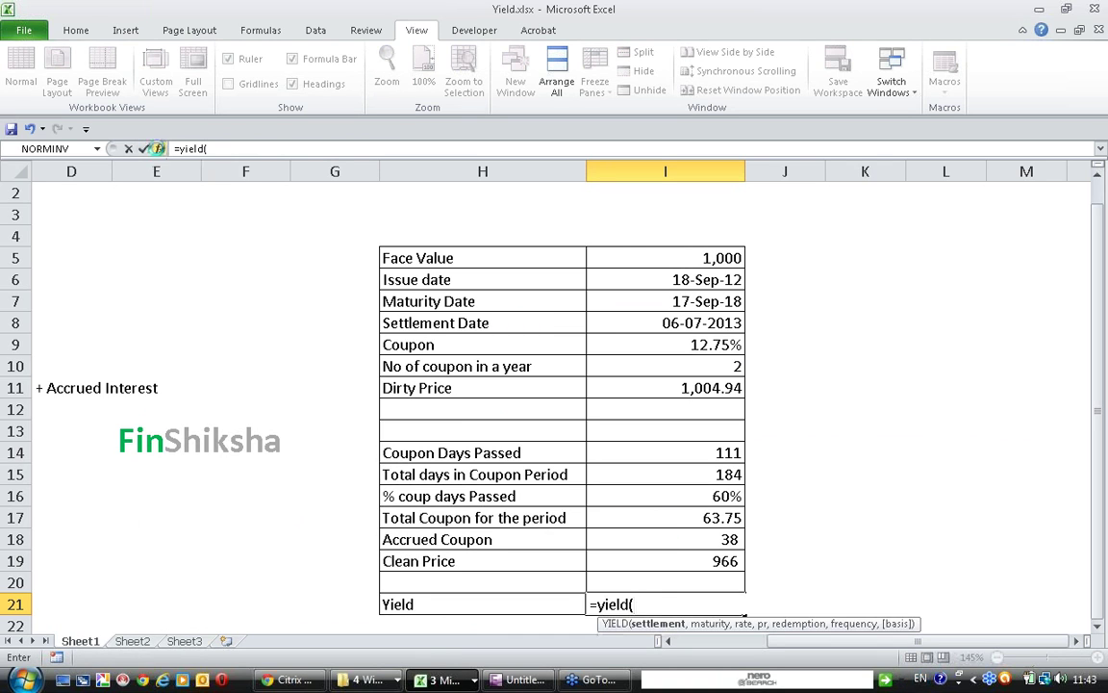
click(160, 150)
click(724, 323)
key(Tab)
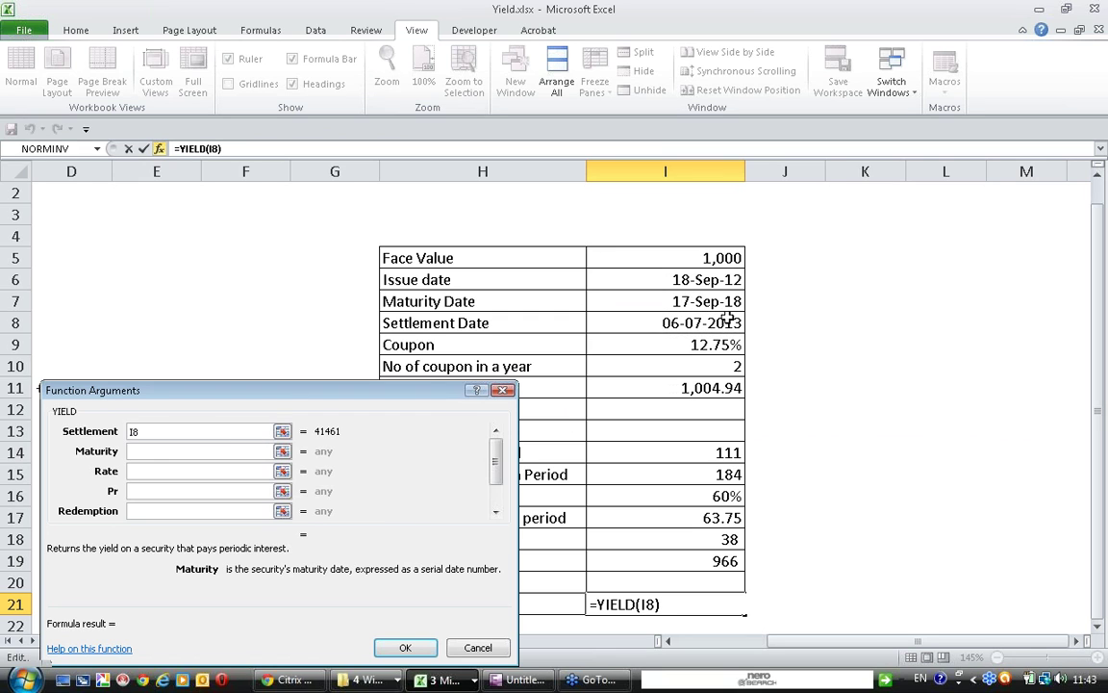
click(643, 297)
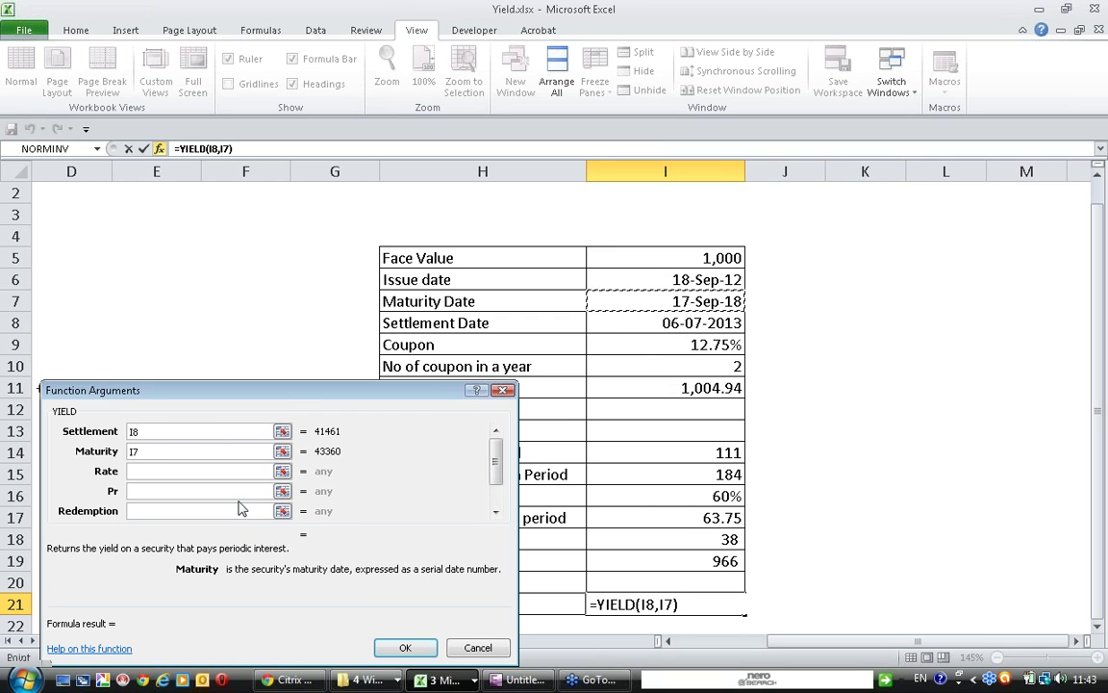
click(238, 470)
click(688, 345)
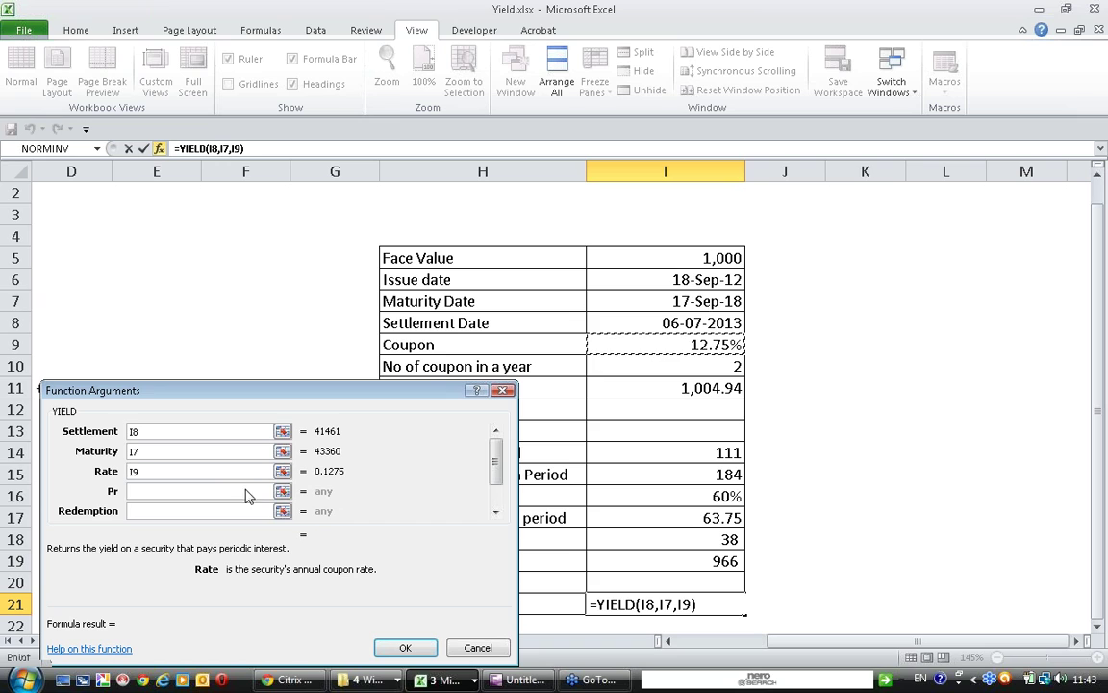
Step: Set price I19/10, redemption I5/10, frequency +I10 and basis 1, giving 13.66% yield
key(Tab)
click(688, 561)
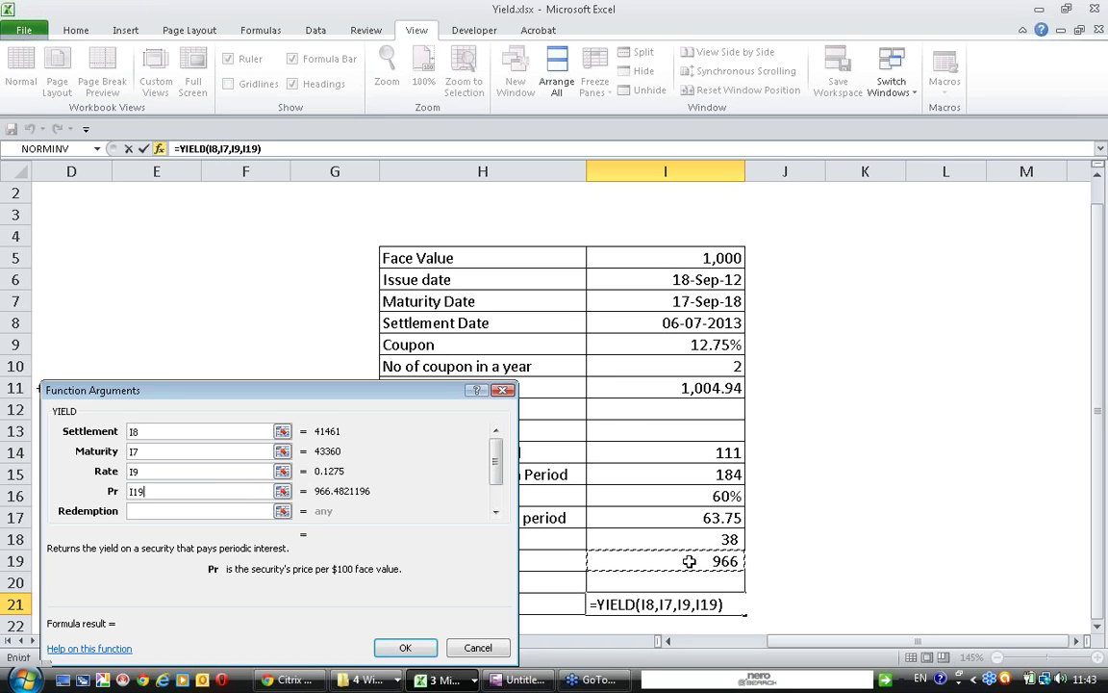
text(/100)
key(BackSpace)
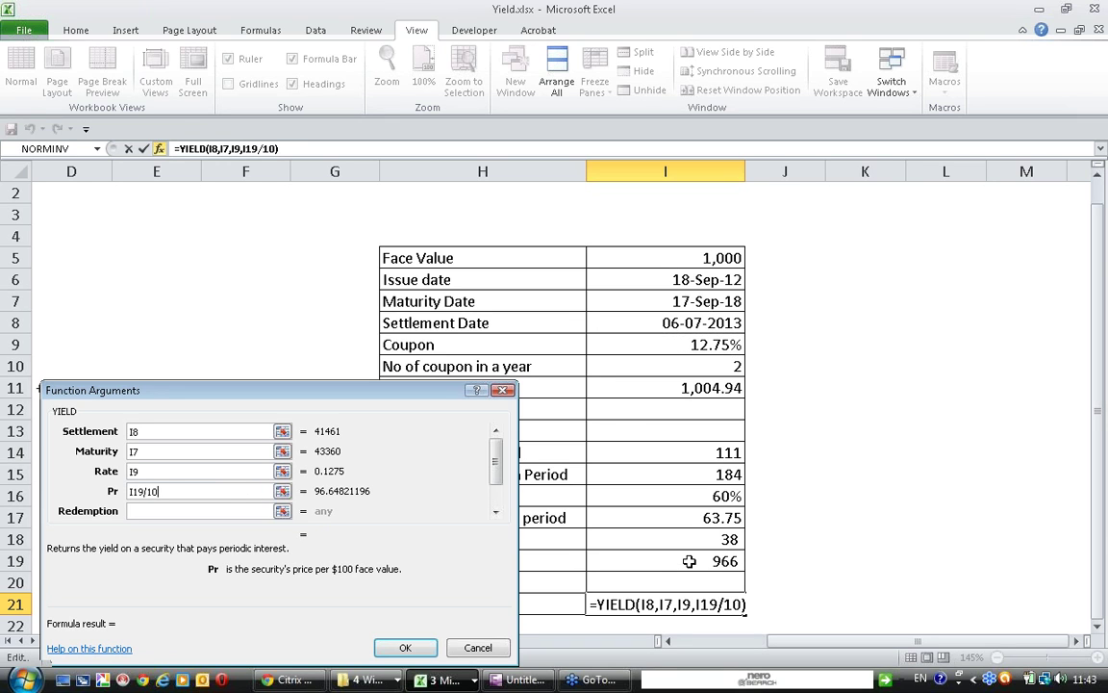
key(Tab)
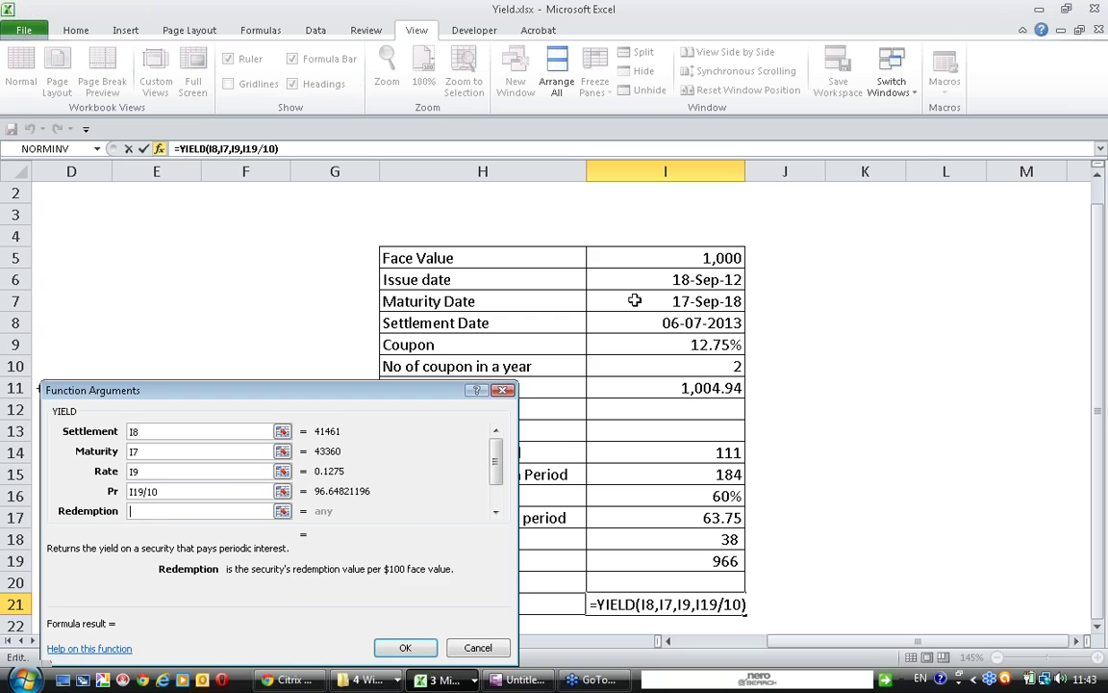
click(739, 254)
text(/10)
key(Tab)
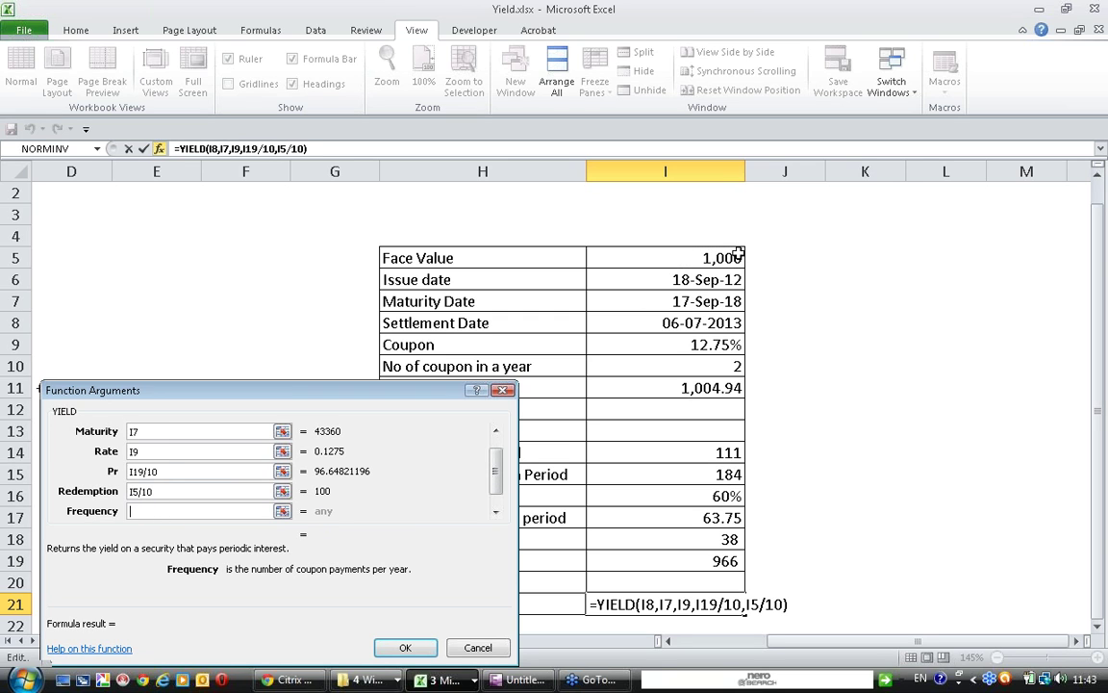
text(+)
click(717, 363)
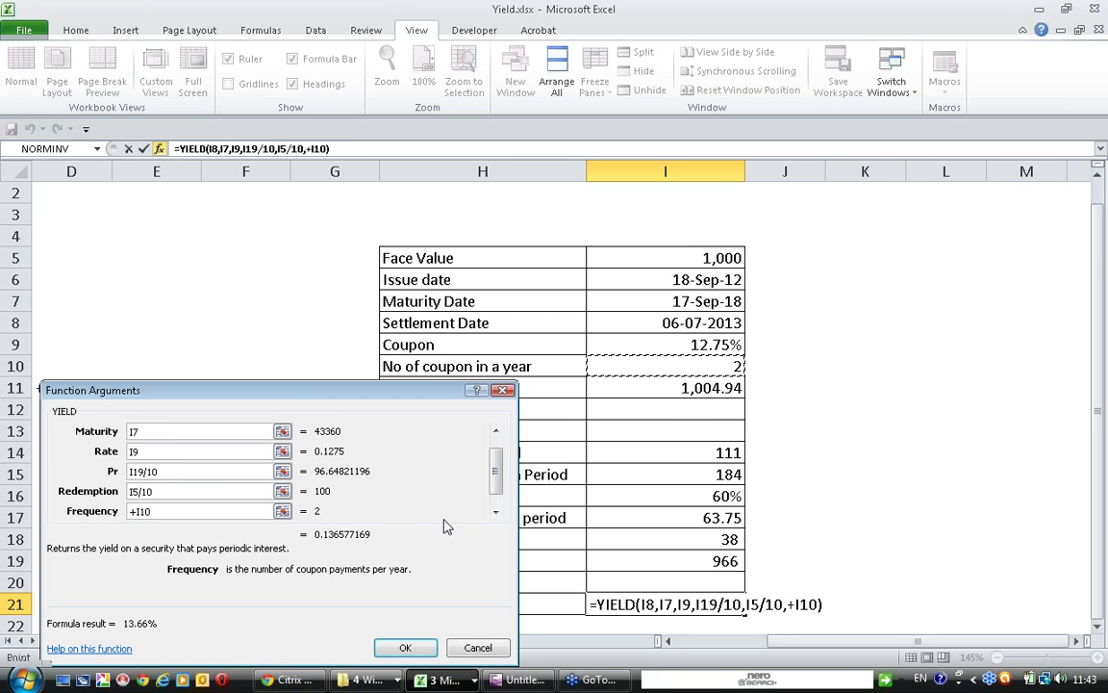
key(Tab)
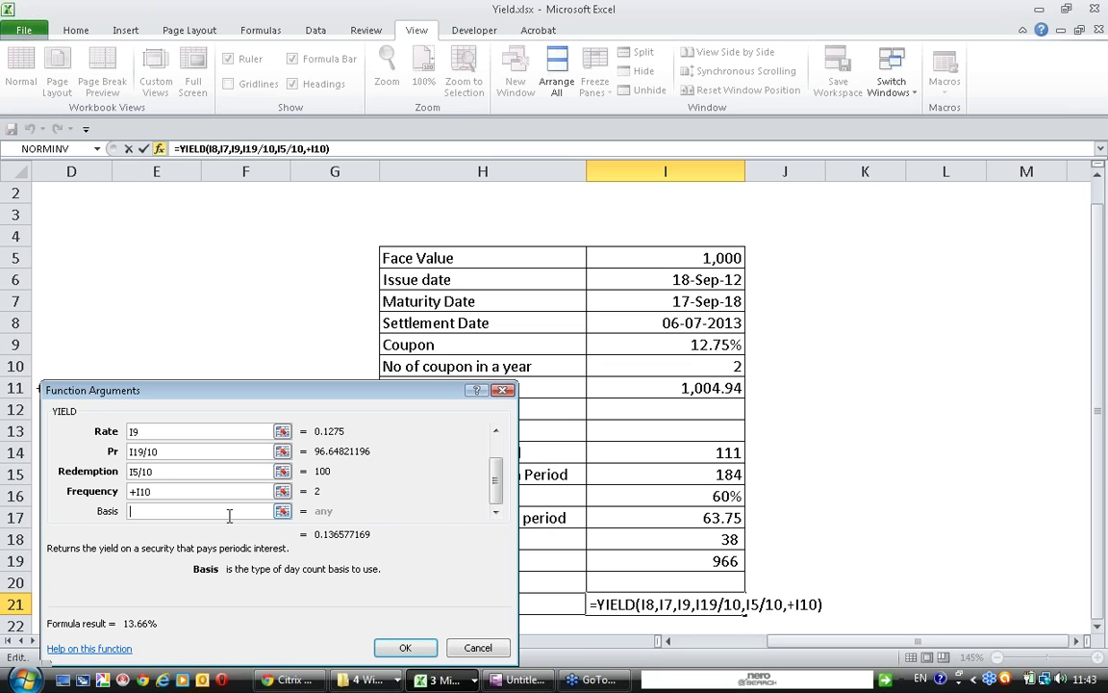
text(1)
key(Return)
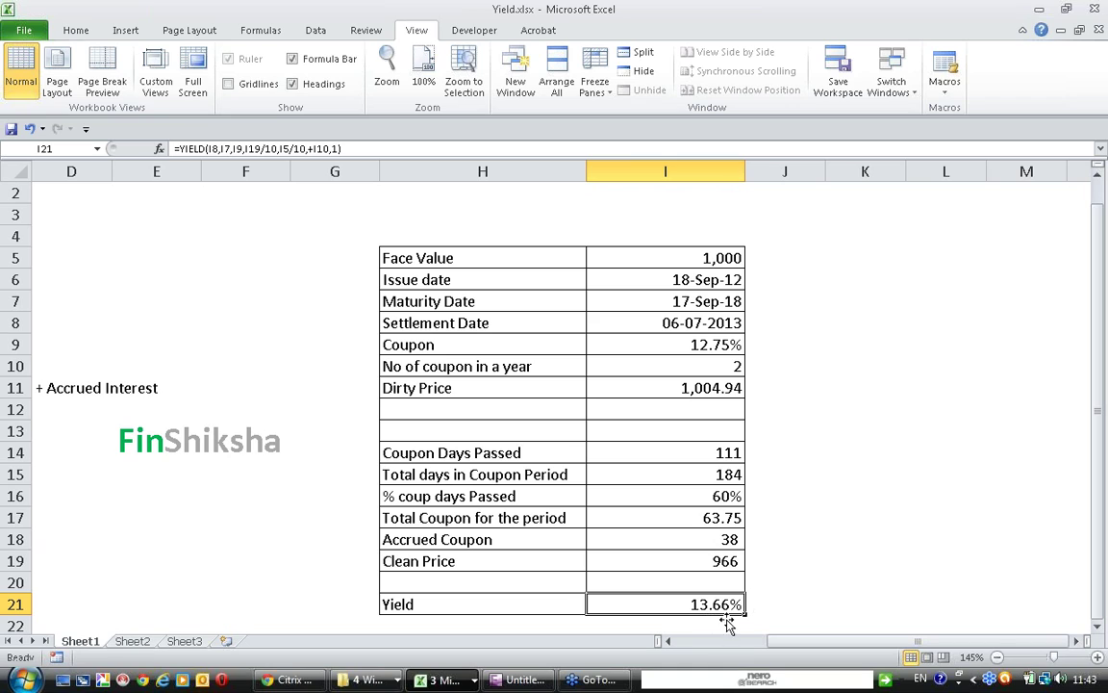